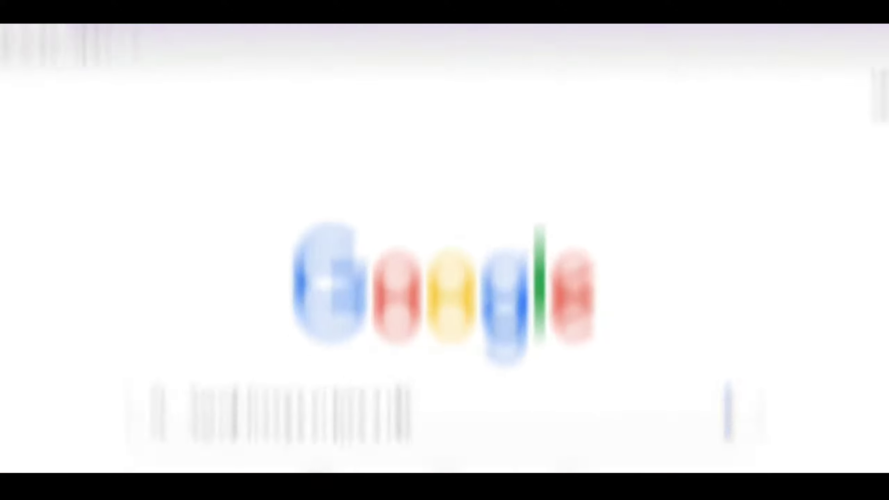
Go from the Gmail inbox to the YouTube home page through the Google account panel
{"action": "left_click", "coordinate": [746, 78]}
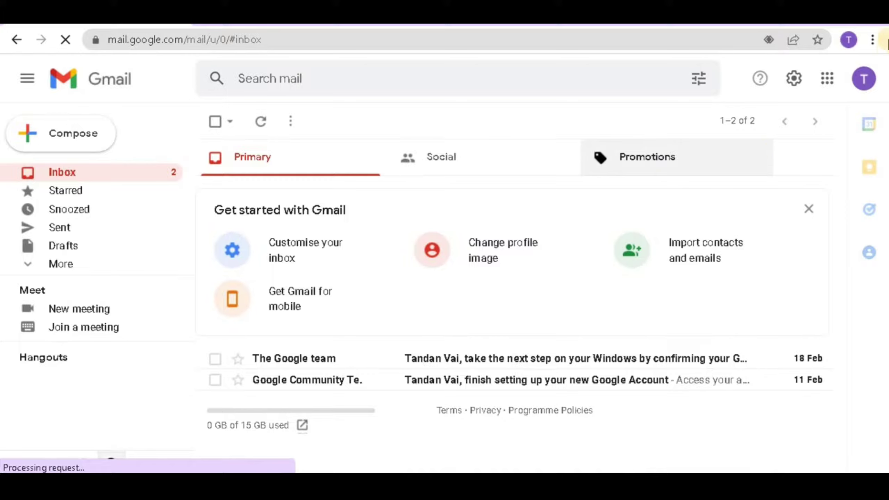
{"action": "left_click", "coordinate": [864, 84]}
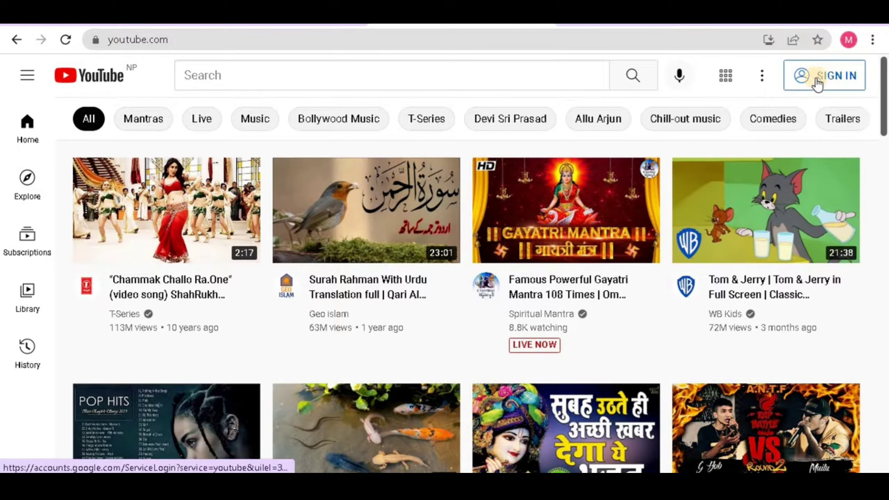
Sign in to YouTube and choose Create a channel from the account menu
{"action": "left_click", "coordinate": [818, 86]}
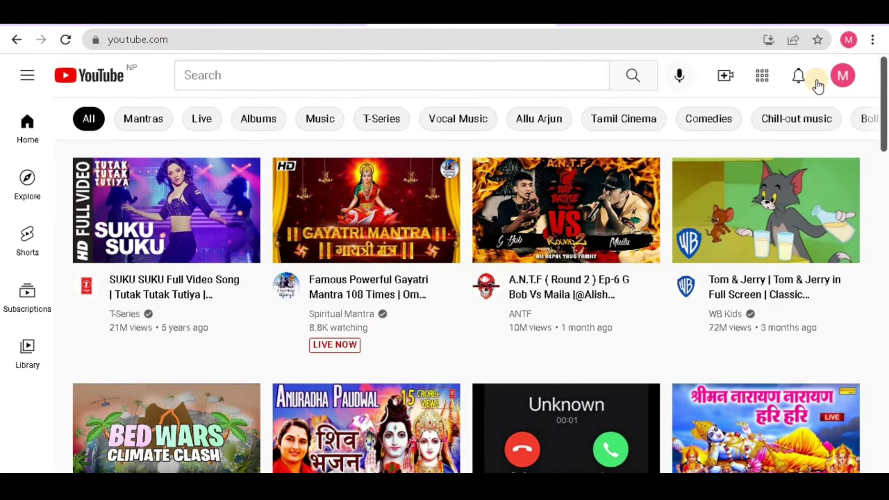
{"action": "left_click", "coordinate": [839, 81]}
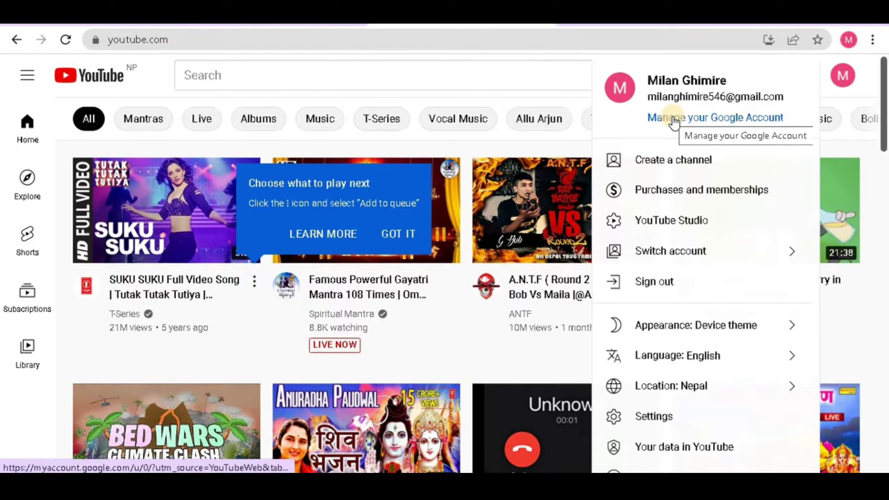
{"action": "left_click", "coordinate": [678, 168]}
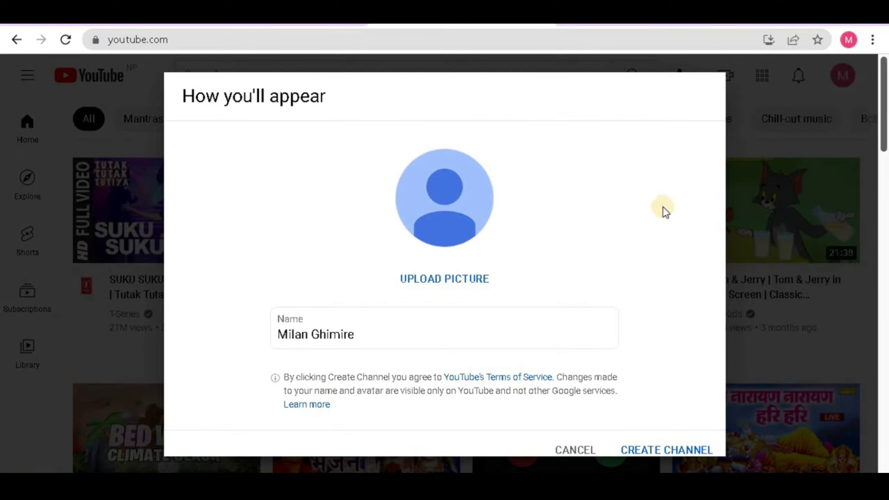
Reopen the 'How you'll appear' dialog and erase the suggested channel name
{"action": "left_click", "coordinate": [574, 449]}
{"action": "left_click", "coordinate": [840, 70]}
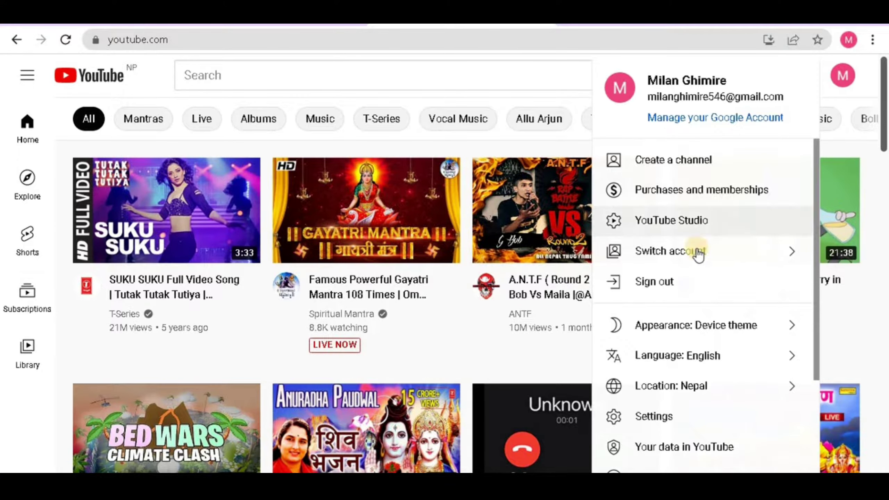
{"action": "left_click", "coordinate": [697, 220]}
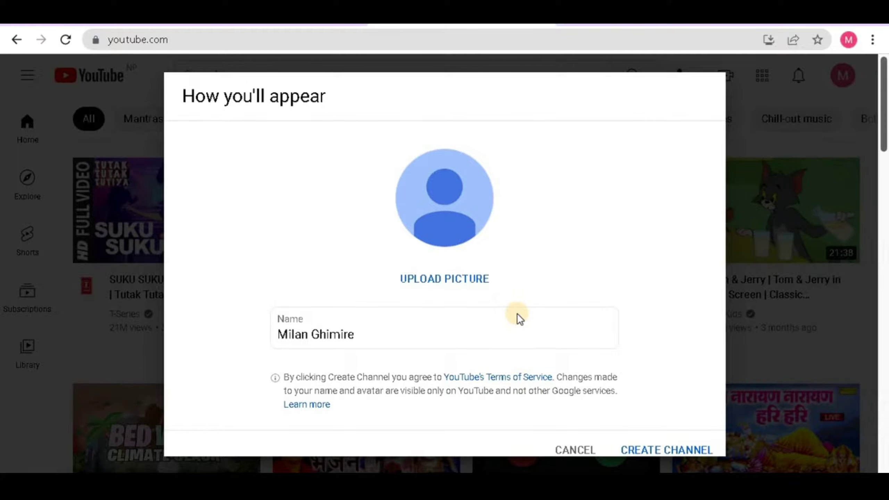
{"action": "left_click", "coordinate": [380, 338]}
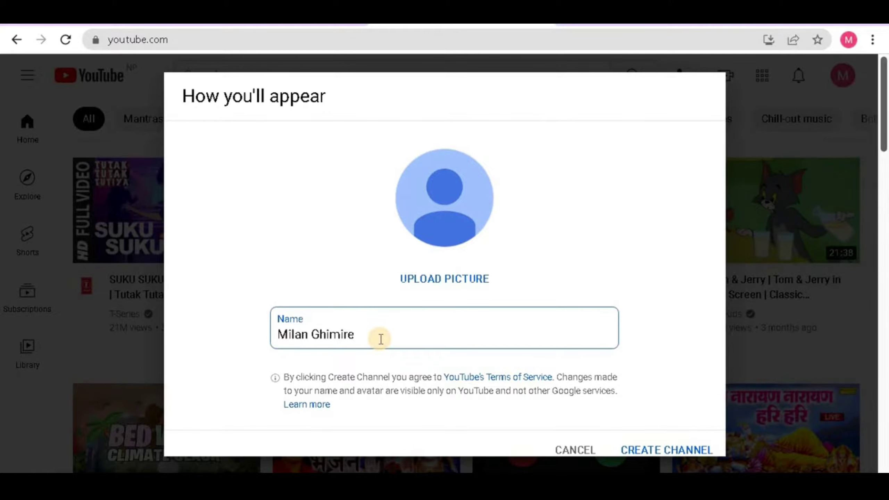
{"action": "key", "text": "BackSpace"}
{"action": "key", "text": "BackSpace"}
{"action": "key", "text": "BackSpace"}
{"action": "key", "text": "BackSpace"}
{"action": "key", "text": "BackSpace"}
{"action": "key", "text": "BackSpace"}
{"action": "key", "text": "BackSpace"}
{"action": "key", "text": "BackSpace"}
{"action": "key", "text": "BackSpace"}
{"action": "key", "text": "BackSpace"}
{"action": "key", "text": "BackSpace"}
{"action": "key", "text": "BackSpace"}
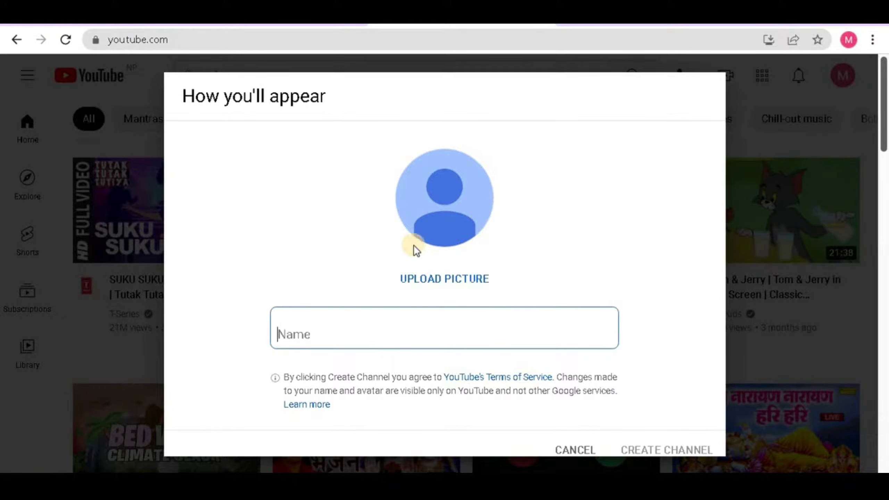
Search Google for 'domain registration' in a new tab and follow the Namecheap ad
{"action": "left_click", "coordinate": [570, 27]}
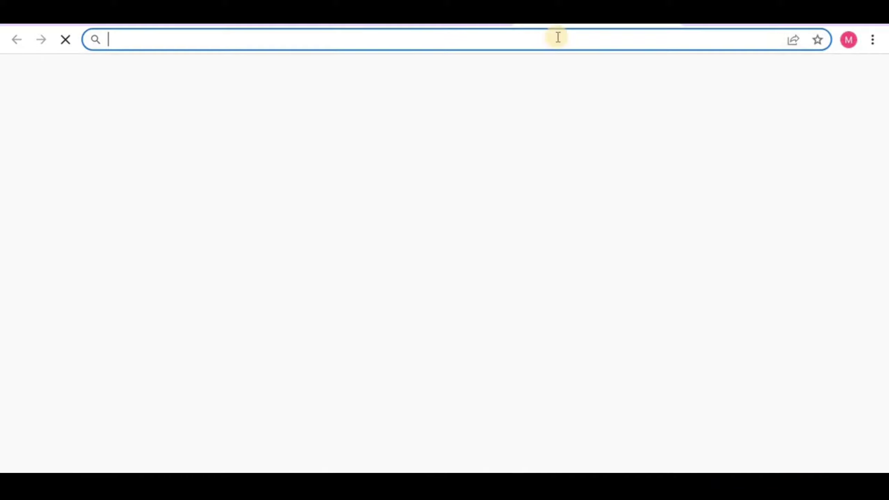
{"action": "type", "text": "do"}
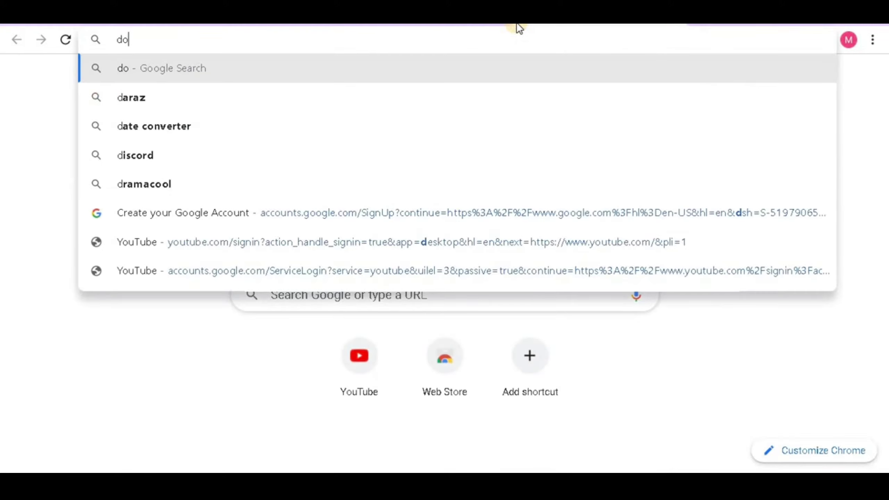
{"action": "type", "text": "main"}
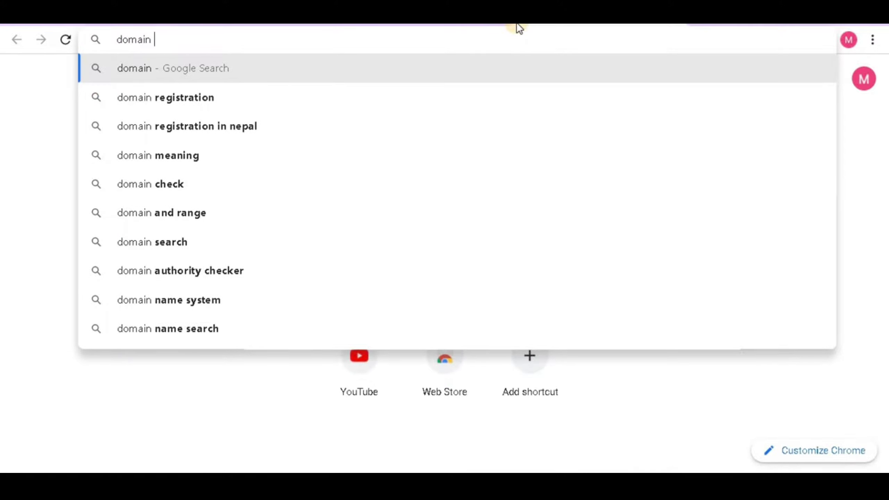
{"action": "key", "text": "Down"}
{"action": "key", "text": "Return"}
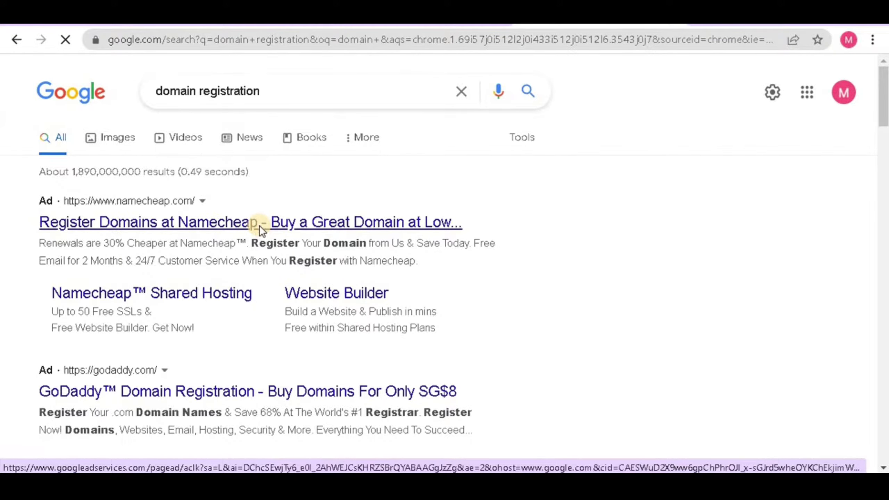
{"action": "left_click", "coordinate": [259, 225]}
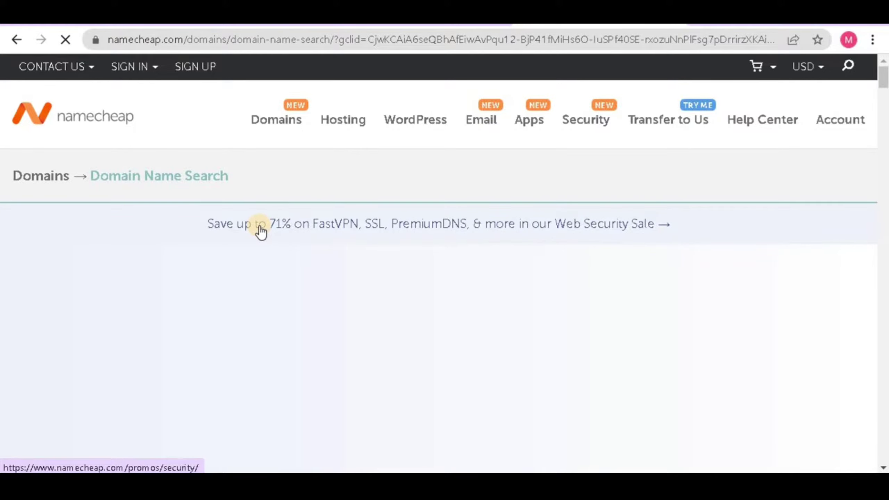
Search Namecheap for the domain name 'pemdac'
{"action": "scroll", "coordinate": [259, 230], "scroll_direction": "down", "scroll_amount": 10}
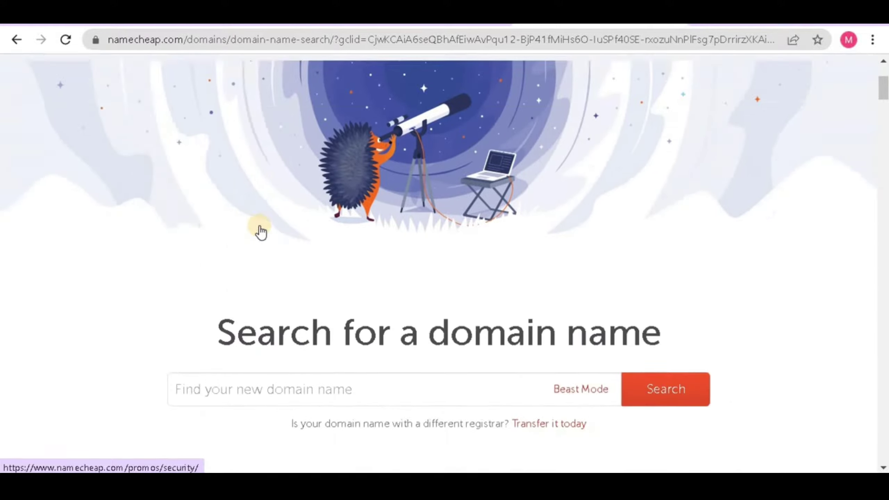
{"action": "left_click", "coordinate": [268, 222]}
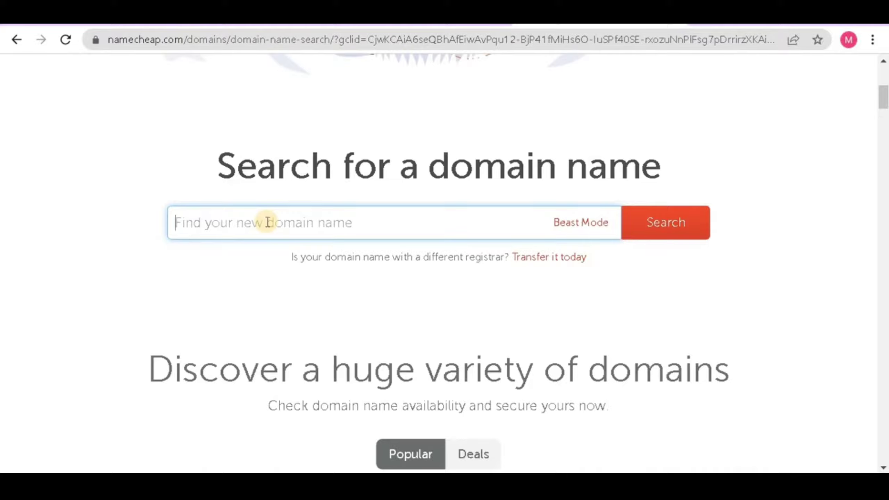
{"action": "type", "text": "pemdac"}
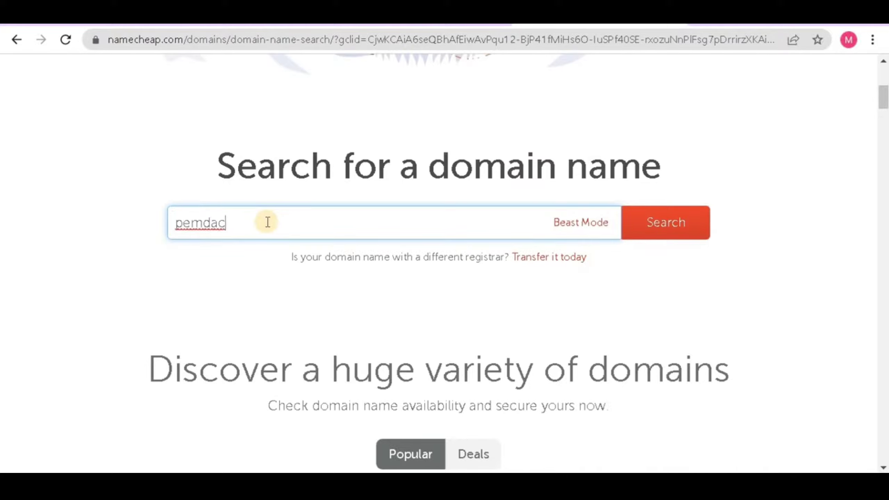
{"action": "left_click", "coordinate": [634, 225]}
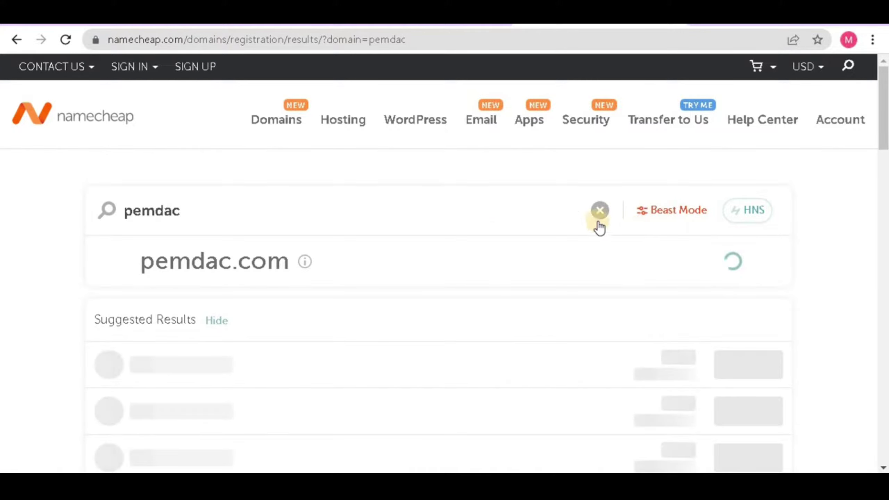
Compare pemdac extension prices, noting pemdac.com available at $8.98/yr, then return to YouTube
{"action": "scroll", "coordinate": [184, 419], "scroll_direction": "down", "scroll_amount": 10}
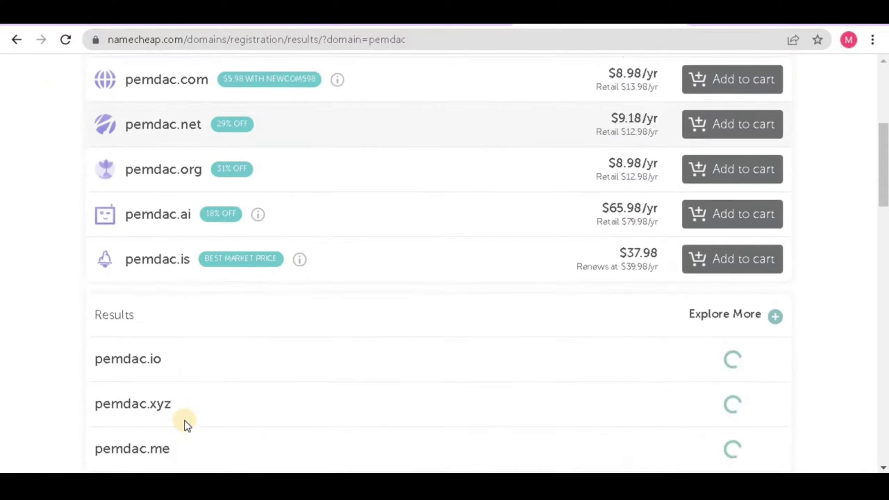
{"action": "scroll", "coordinate": [184, 420], "scroll_direction": "up", "scroll_amount": 5}
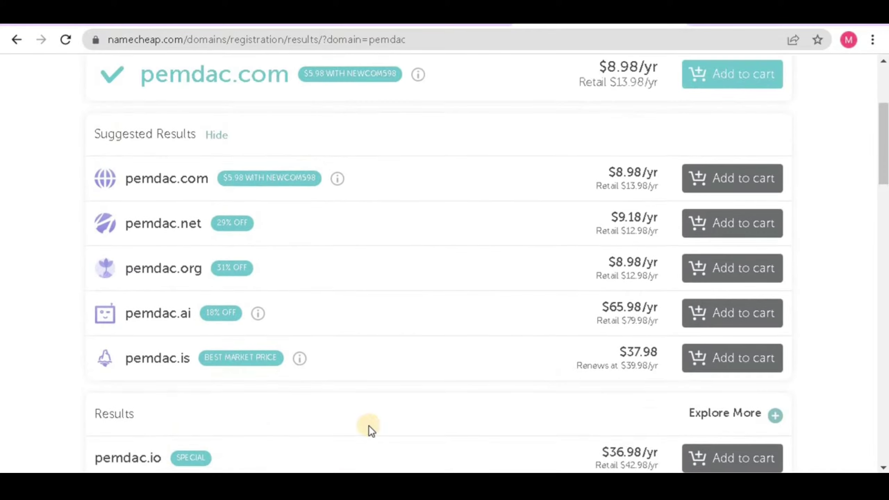
{"action": "scroll", "coordinate": [377, 426], "scroll_direction": "down", "scroll_amount": 12}
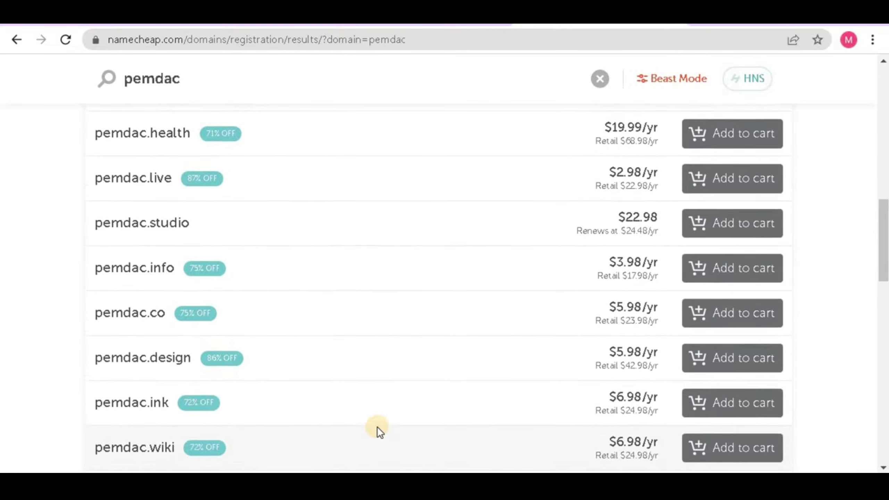
{"action": "scroll", "coordinate": [377, 427], "scroll_direction": "up", "scroll_amount": 4}
{"action": "scroll", "coordinate": [377, 426], "scroll_direction": "down", "scroll_amount": 10}
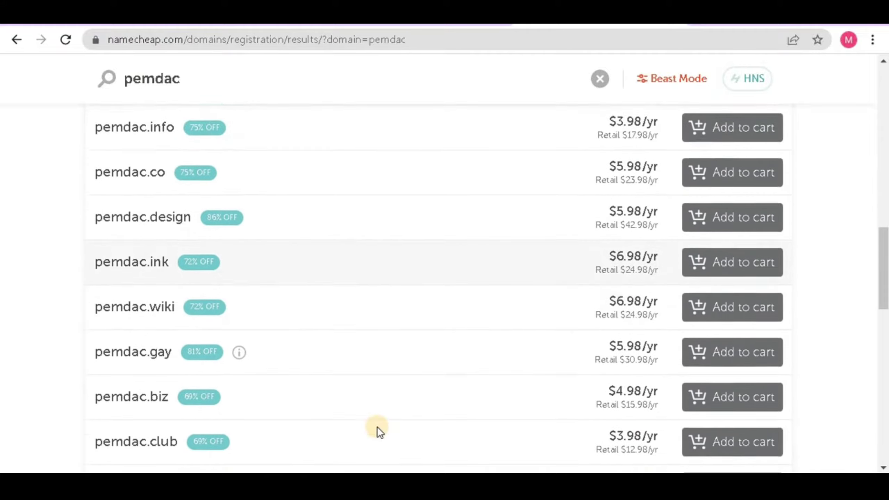
{"action": "scroll", "coordinate": [377, 426], "scroll_direction": "down", "scroll_amount": 5}
{"action": "scroll", "coordinate": [377, 426], "scroll_direction": "up", "scroll_amount": 10}
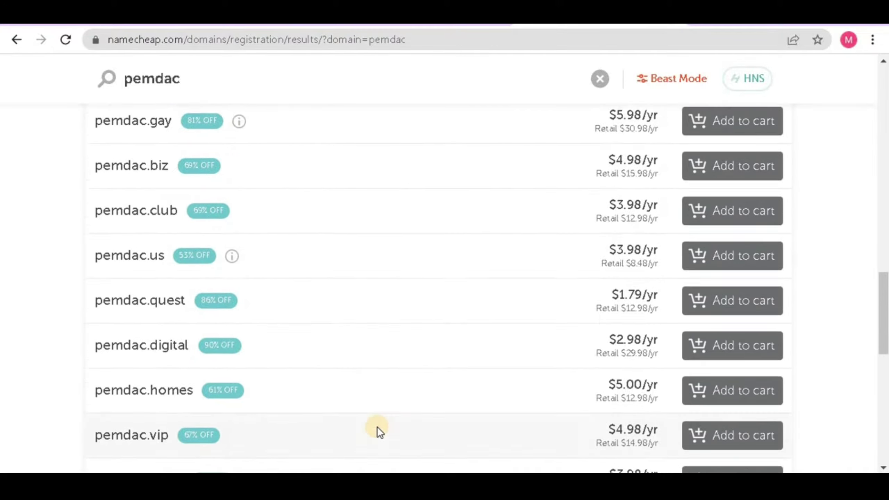
{"action": "scroll", "coordinate": [377, 426], "scroll_direction": "up", "scroll_amount": 12}
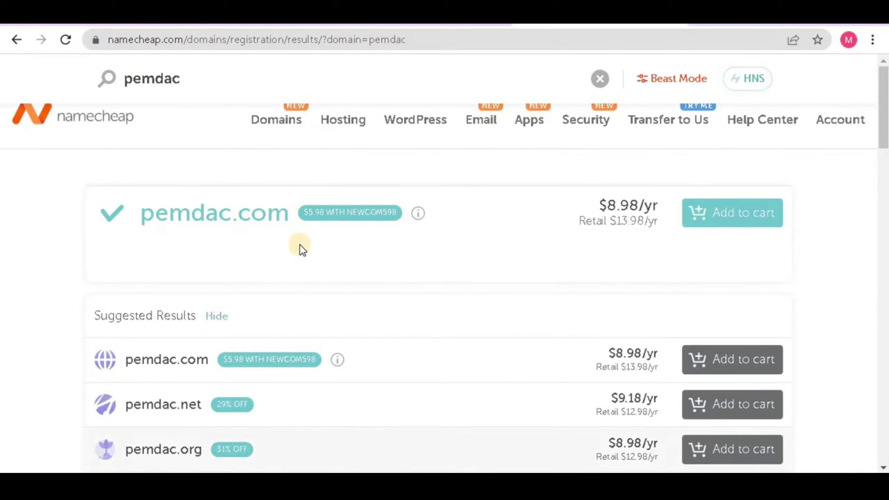
{"action": "left_click", "coordinate": [569, 26]}
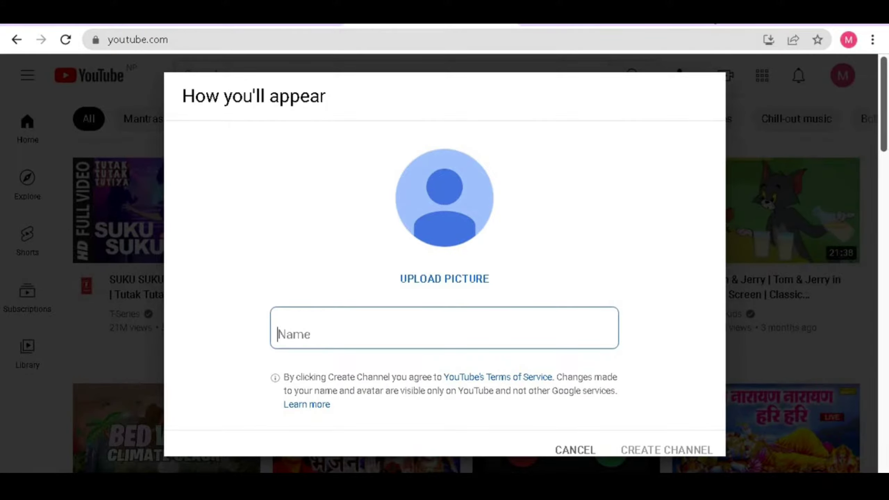
Open YouTube in a new tab, search 'pemdac' and filter results to channels
{"action": "key", "text": "ctrl+t"}
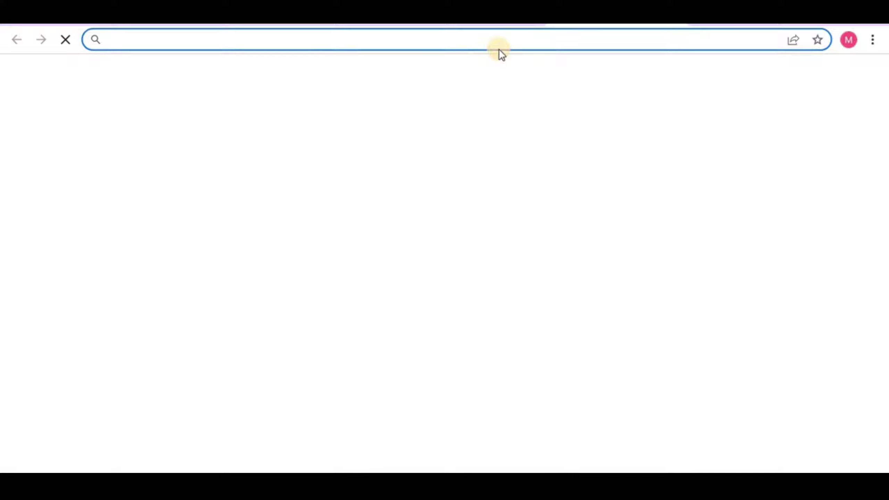
{"action": "type", "text": "y"}
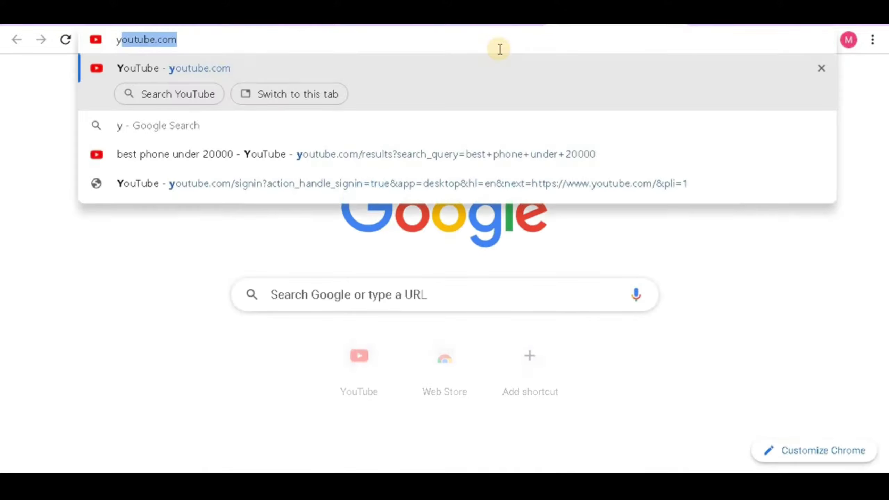
{"action": "key", "text": "Return"}
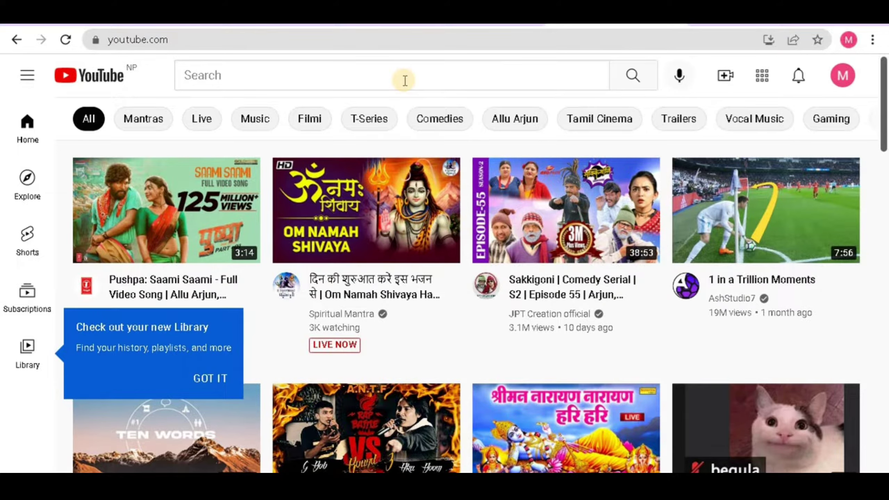
{"action": "left_click", "coordinate": [405, 81]}
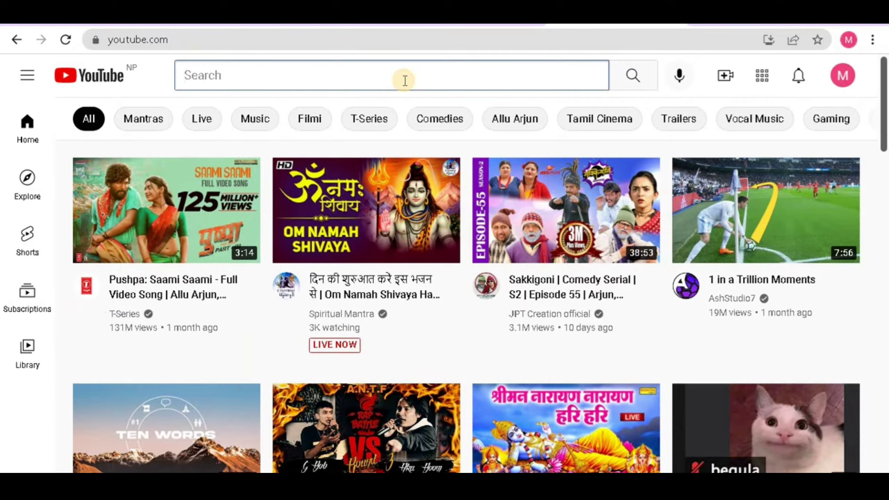
{"action": "type", "text": "pemdac"}
{"action": "key", "text": "Return"}
{"action": "scroll", "coordinate": [462, 329], "scroll_direction": "down", "scroll_amount": 5}
{"action": "scroll", "coordinate": [462, 330], "scroll_direction": "up", "scroll_amount": 10}
{"action": "left_click", "coordinate": [124, 121]}
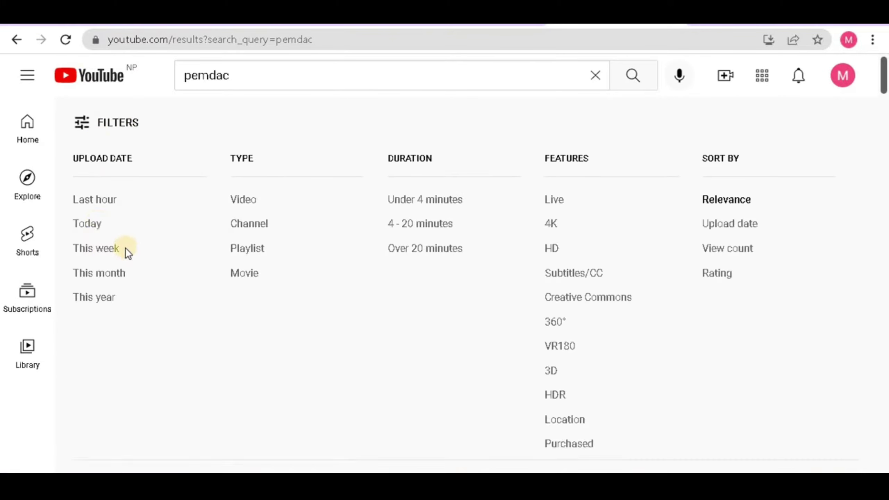
{"action": "left_click", "coordinate": [251, 225]}
Refine the channel search to 'pemdac gaming', finding only one unrelated channel, then return home
{"action": "scroll", "coordinate": [323, 258], "scroll_direction": "down", "scroll_amount": 5}
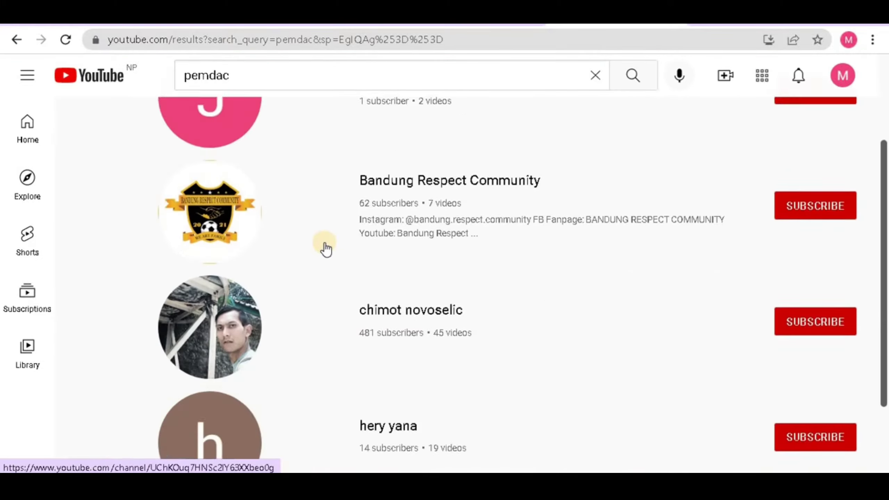
{"action": "scroll", "coordinate": [323, 258], "scroll_direction": "up", "scroll_amount": 5}
{"action": "left_click", "coordinate": [243, 75]}
{"action": "type", "text": "gaming"}
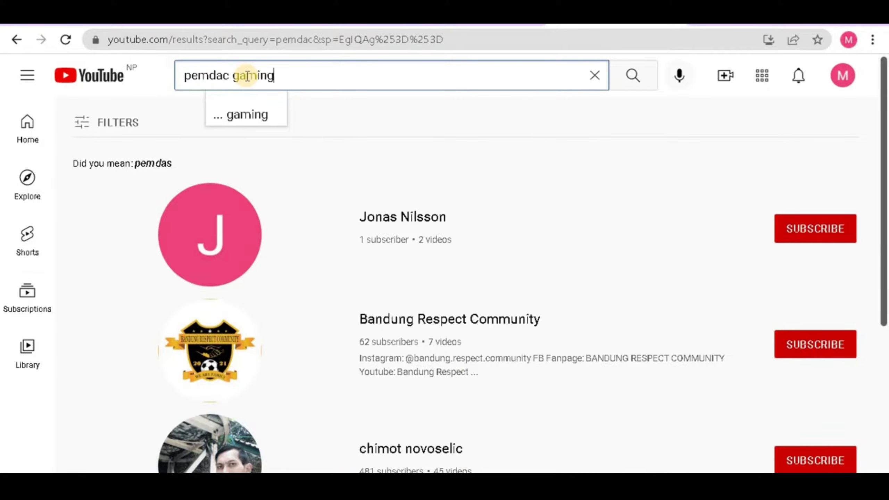
{"action": "key", "text": "Return"}
{"action": "left_click", "coordinate": [105, 122]}
{"action": "left_click", "coordinate": [251, 226]}
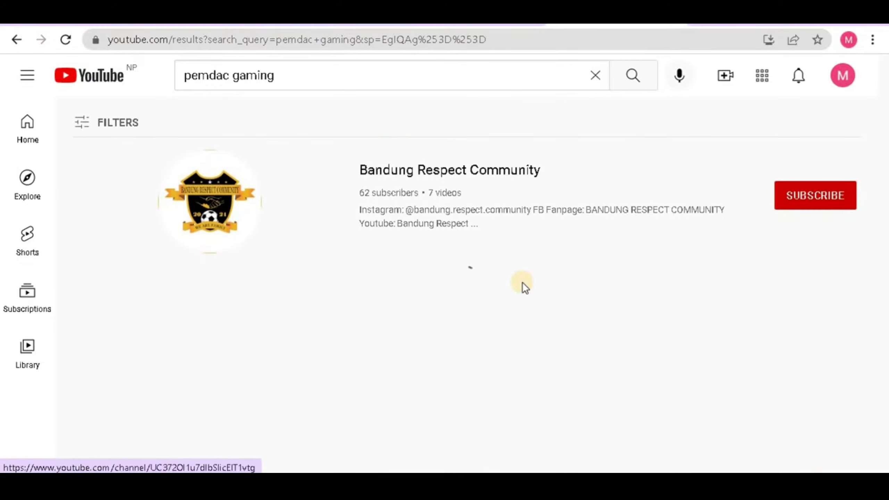
{"action": "left_click", "coordinate": [106, 106]}
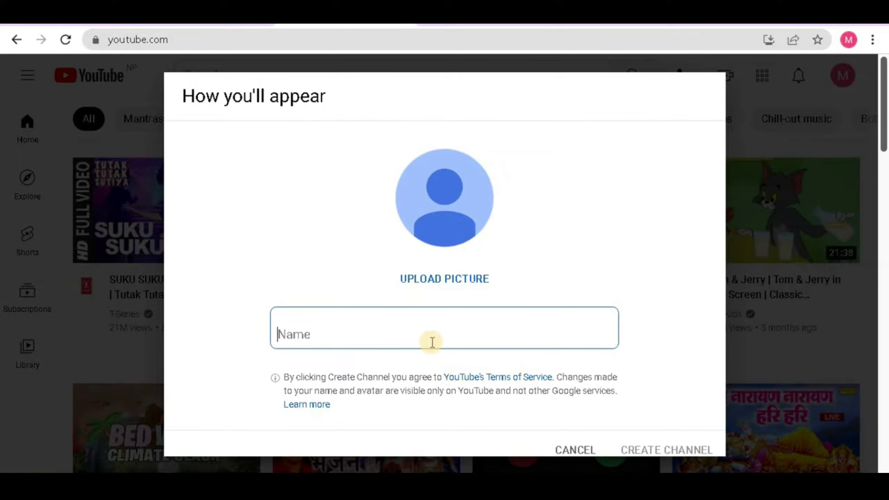
Enter 'PEMDAC GAMING' as the channel name and create the channel
{"action": "type", "text": "PE"}
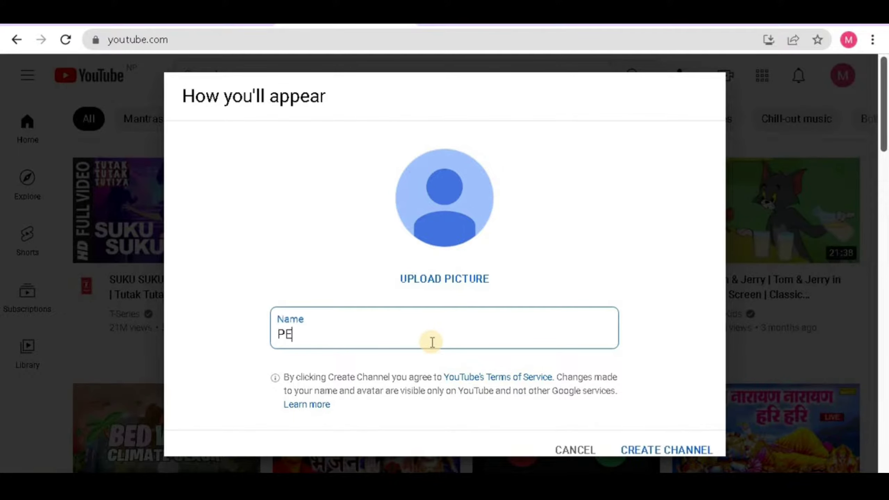
{"action": "type", "text": "MDAC"}
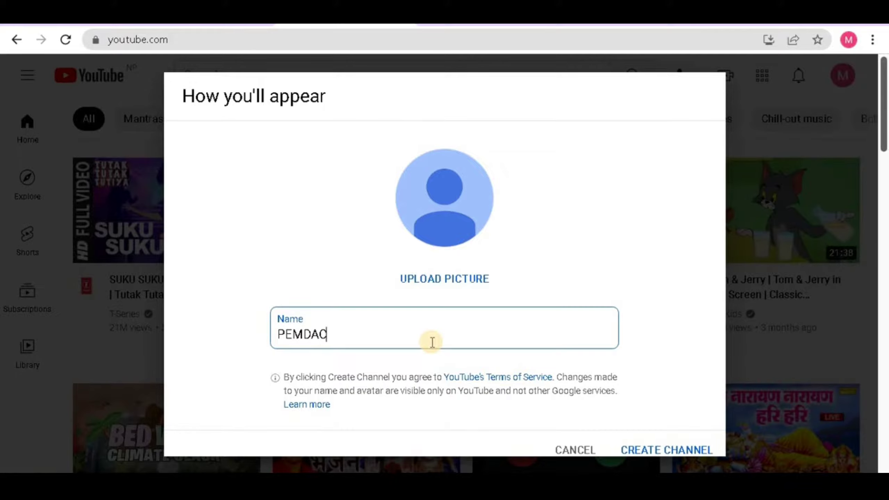
{"action": "type", "text": " GAMING"}
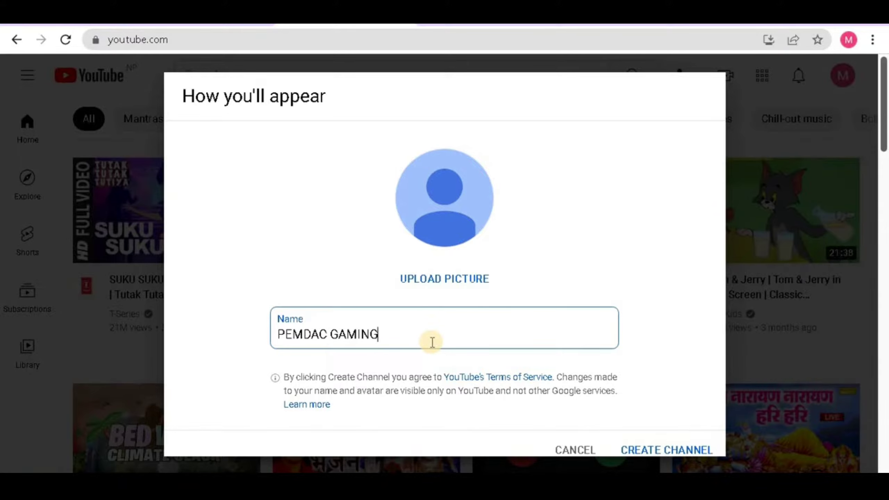
{"action": "left_click", "coordinate": [672, 449]}
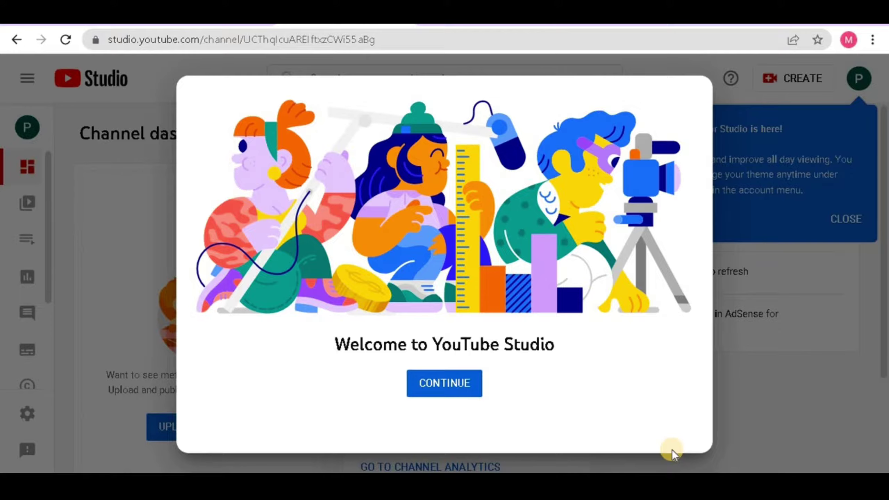
Close the Studio welcome and review the dashboard showing 0 subscribers, 0 views, 0.0 watch hours
{"action": "left_click", "coordinate": [429, 383]}
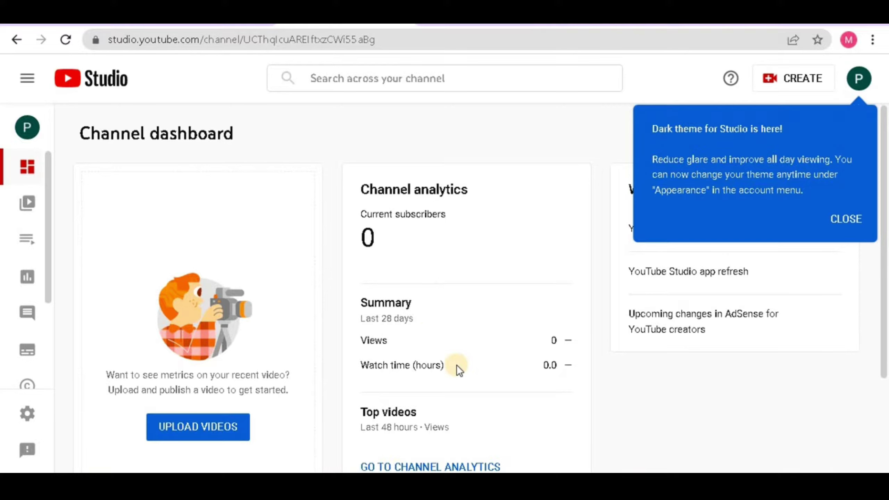
{"action": "scroll", "coordinate": [458, 367], "scroll_direction": "down", "scroll_amount": 3}
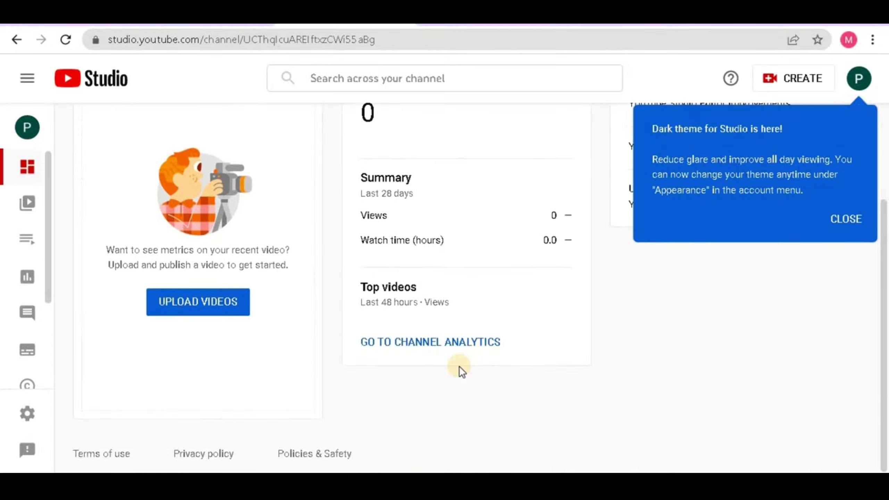
{"action": "scroll", "coordinate": [459, 366], "scroll_direction": "up", "scroll_amount": 3}
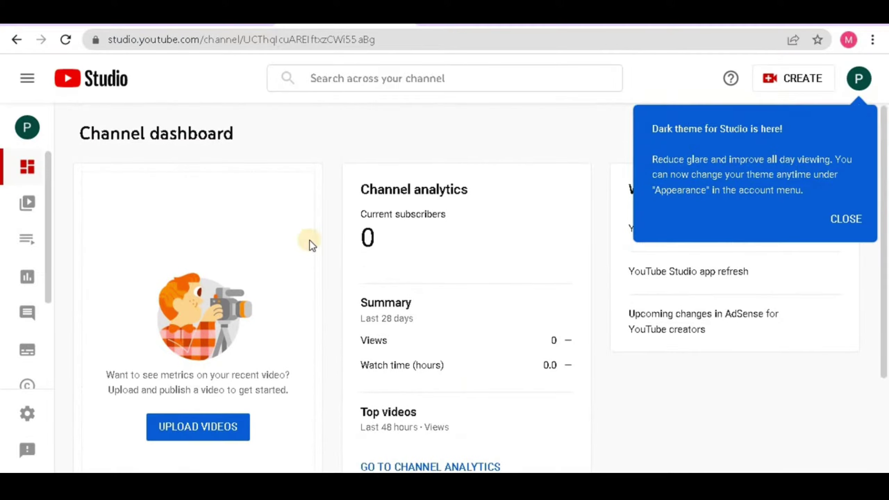
{"action": "left_click", "coordinate": [28, 128]}
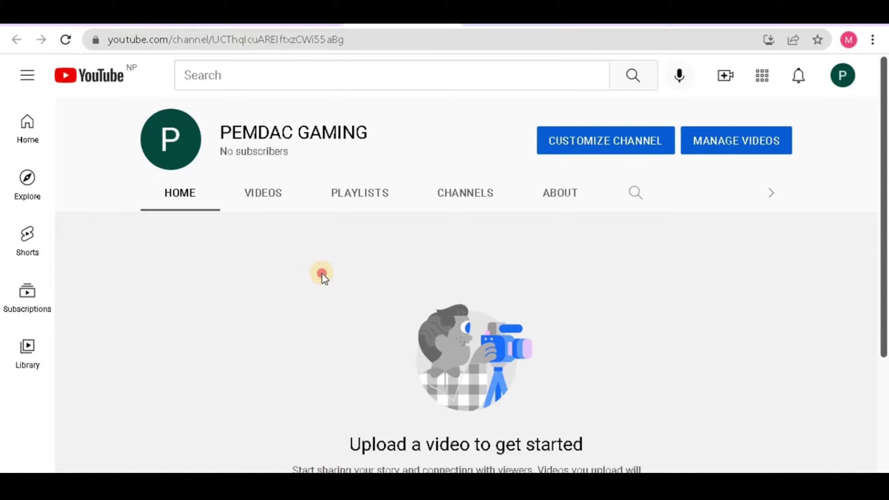
{"action": "key", "text": "ctrl+minus"}
{"action": "key", "text": "ctrl+w"}
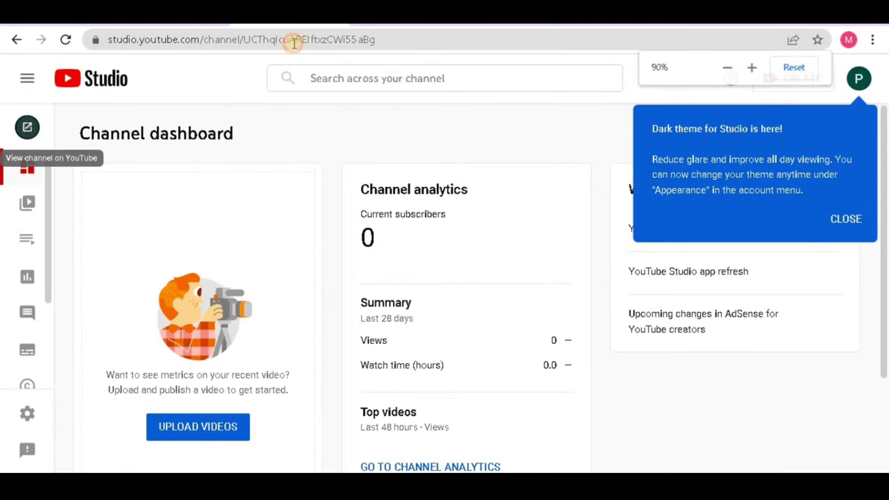
{"action": "left_click", "coordinate": [23, 207]}
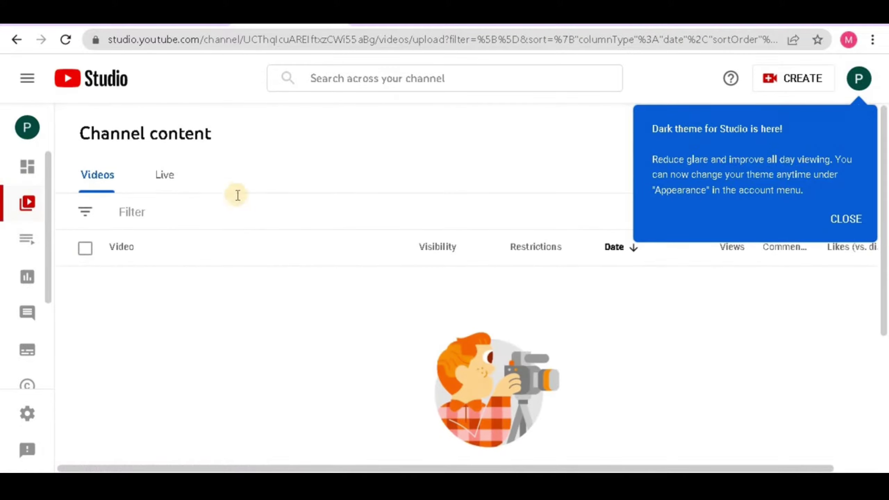
Go from Playlists to Monetization and begin turning on 2-Step Verification from its eligibility requirements
{"action": "left_click", "coordinate": [14, 239]}
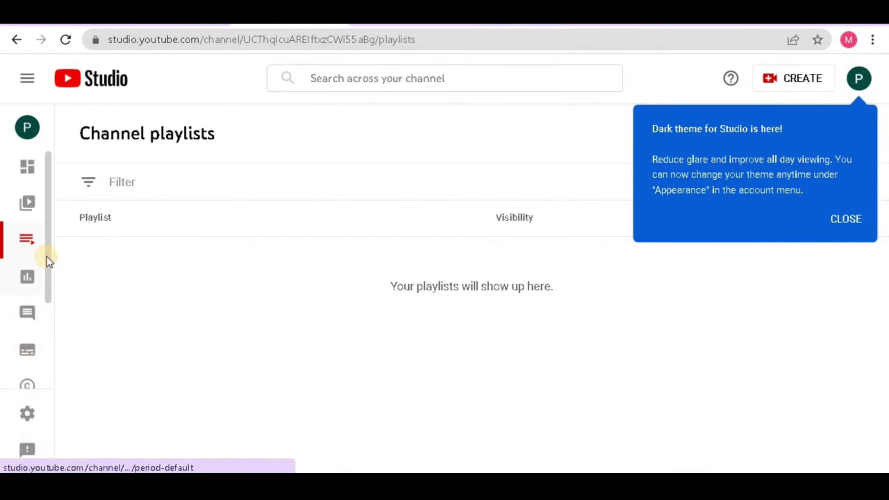
{"action": "scroll", "coordinate": [46, 310], "scroll_direction": "down", "scroll_amount": 4}
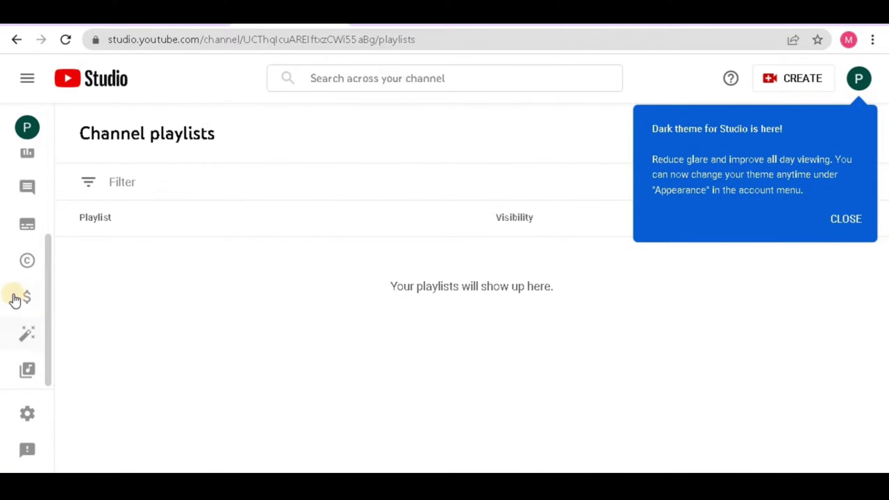
{"action": "left_click", "coordinate": [15, 298]}
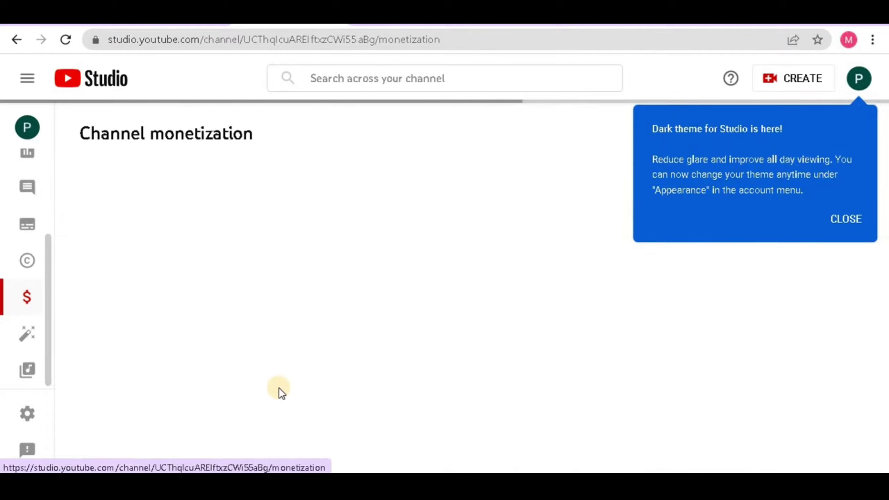
{"action": "scroll", "coordinate": [279, 388], "scroll_direction": "down", "scroll_amount": 5}
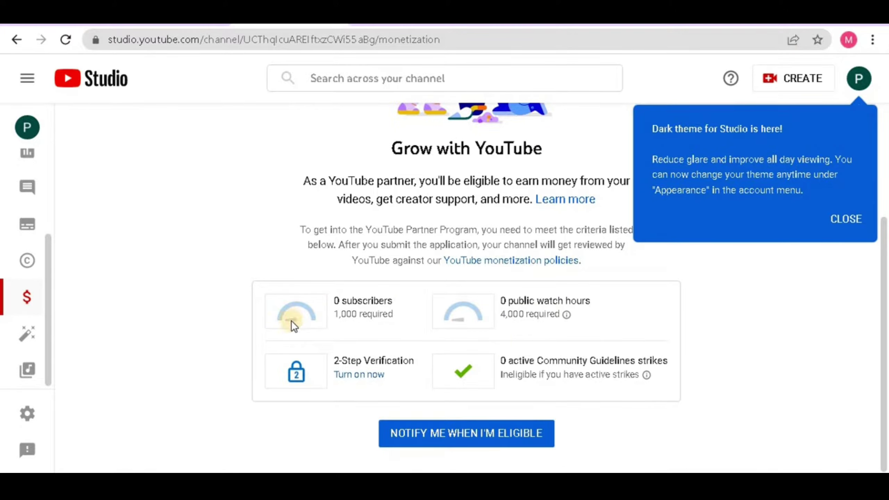
{"action": "left_click", "coordinate": [360, 378]}
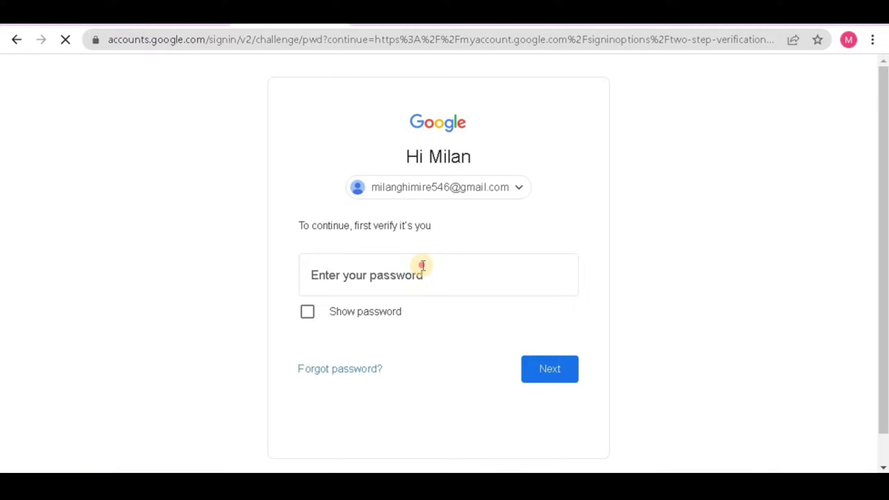
{"action": "left_click", "coordinate": [423, 272]}
{"action": "type", "text": "••••••••"}
{"action": "key", "text": "Return"}
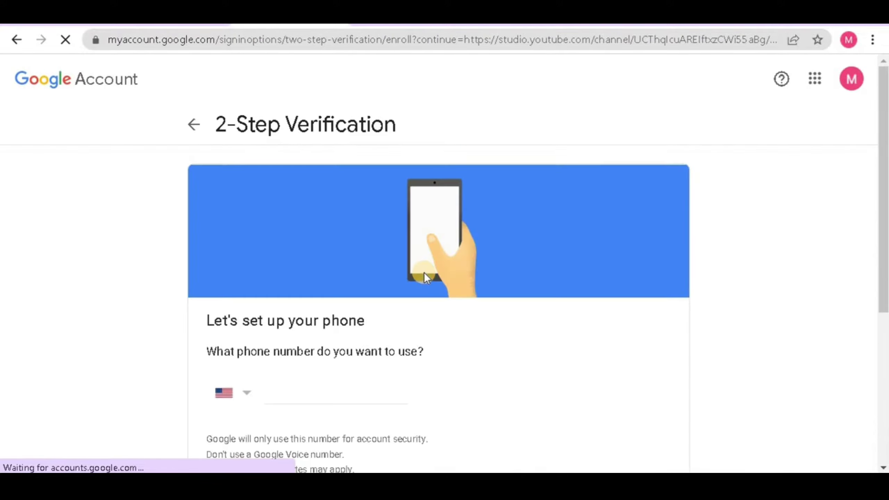
{"action": "scroll", "coordinate": [424, 272], "scroll_direction": "down", "scroll_amount": 3}
{"action": "left_click", "coordinate": [284, 273]}
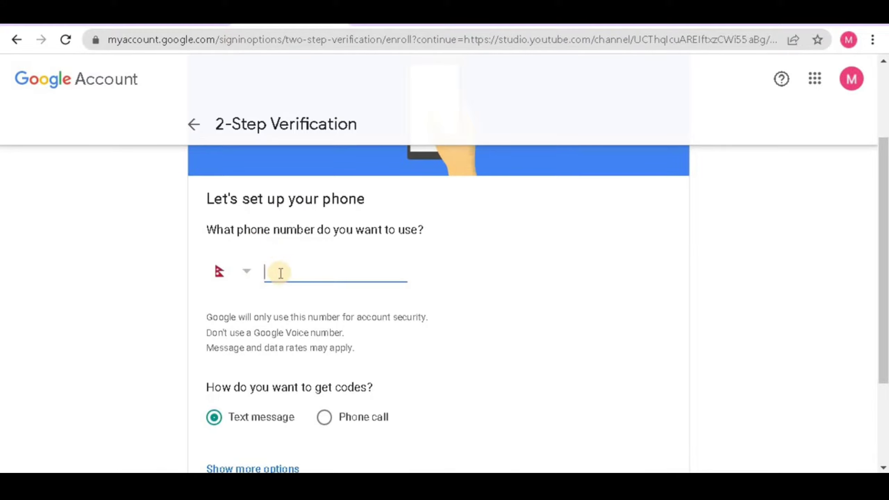
{"action": "scroll", "coordinate": [279, 274], "scroll_direction": "down", "scroll_amount": 3}
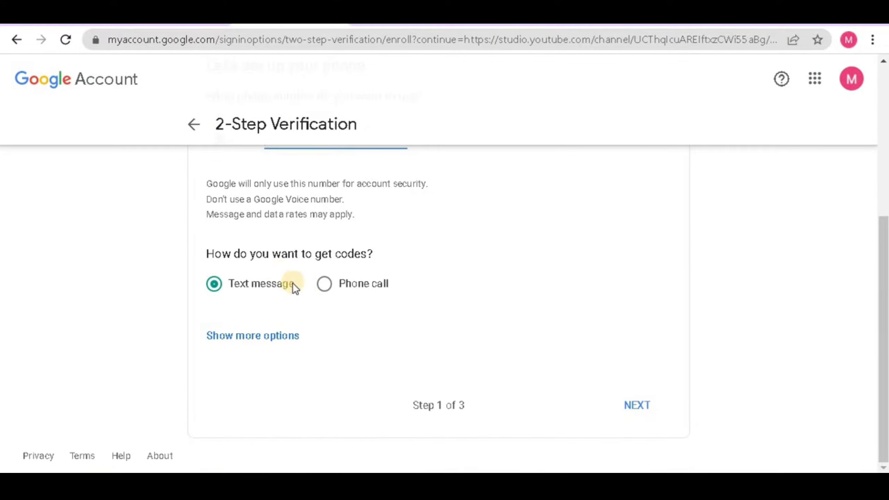
{"action": "type", "text": "9"}
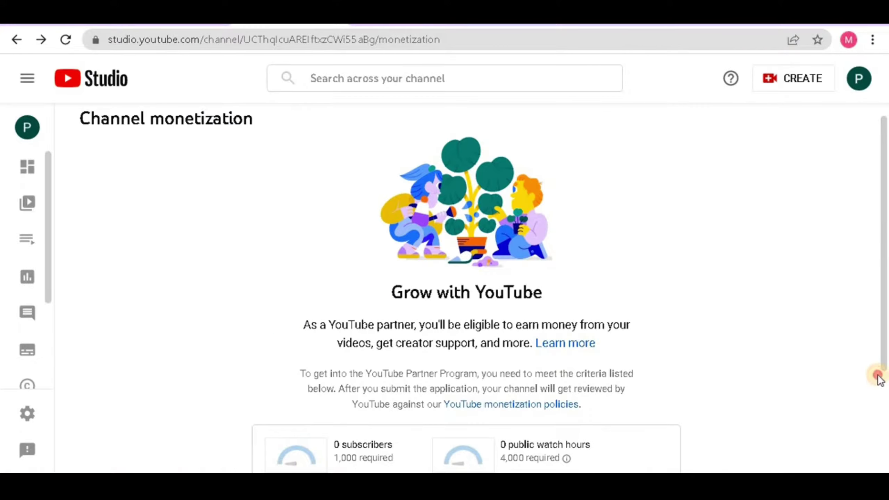
Choose Nepal as the country of residence under Settings > Channel > Basic info
{"action": "scroll", "coordinate": [618, 406], "scroll_direction": "down", "scroll_amount": 4}
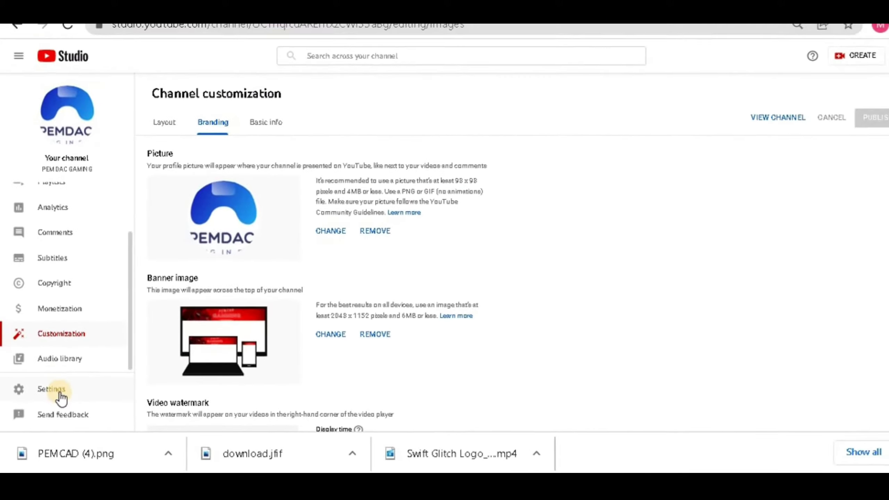
{"action": "left_click", "coordinate": [52, 389]}
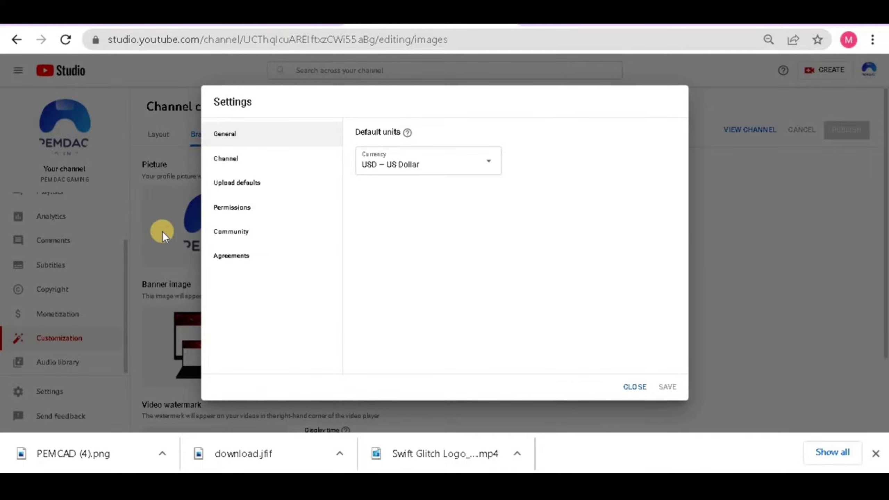
{"action": "left_click", "coordinate": [222, 165]}
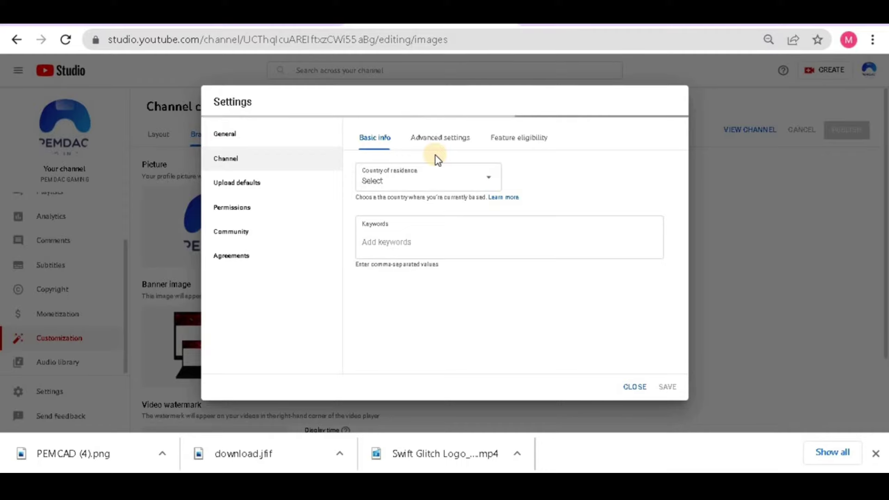
{"action": "key", "text": "ctrl+plus"}
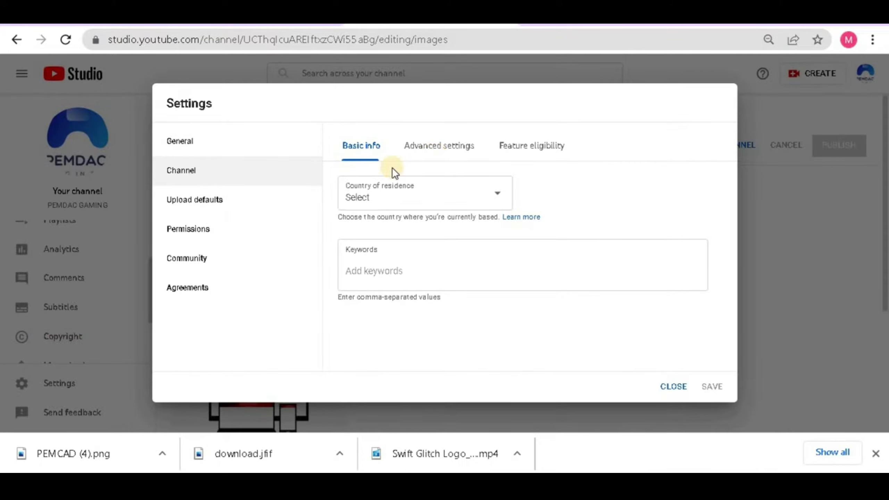
{"action": "left_click", "coordinate": [398, 205]}
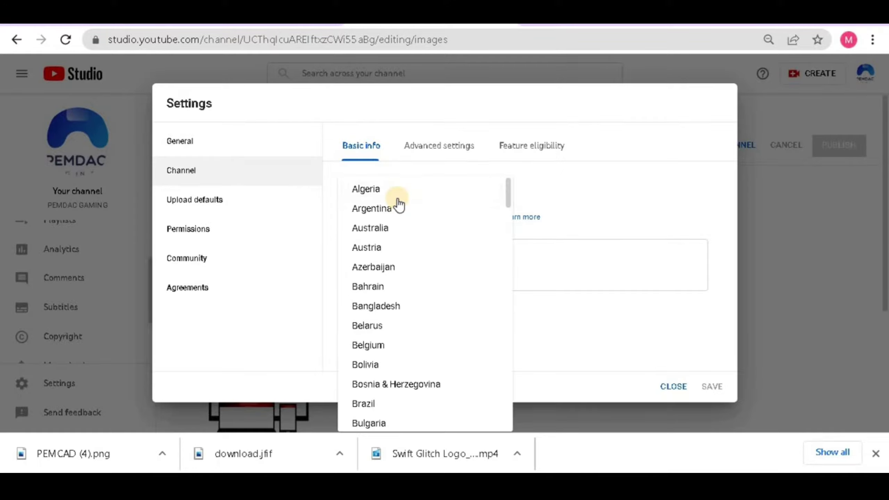
{"action": "scroll", "coordinate": [402, 318], "scroll_direction": "down", "scroll_amount": 20}
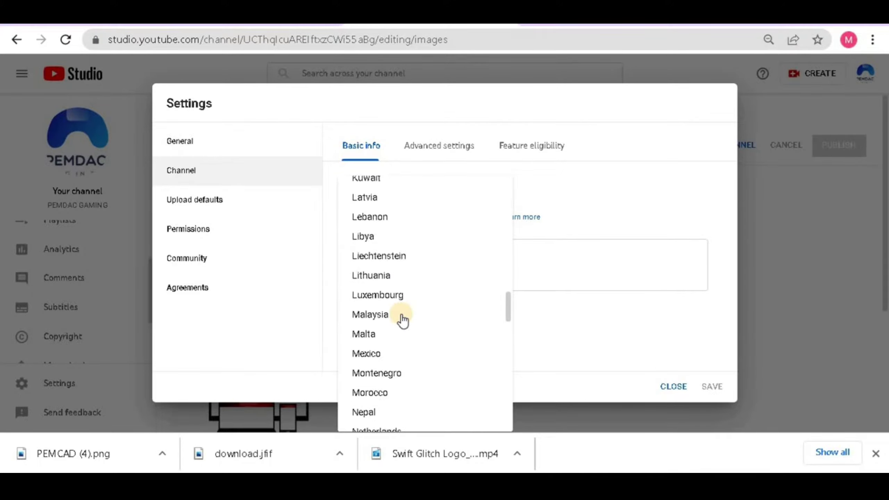
{"action": "scroll", "coordinate": [400, 317], "scroll_direction": "up", "scroll_amount": 5}
{"action": "scroll", "coordinate": [400, 317], "scroll_direction": "down", "scroll_amount": 4}
{"action": "scroll", "coordinate": [378, 307], "scroll_direction": "up", "scroll_amount": 15}
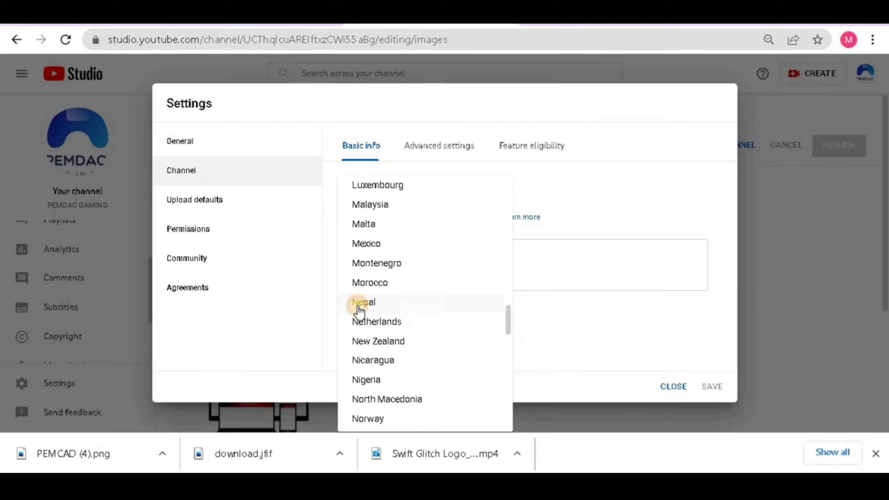
{"action": "left_click", "coordinate": [358, 303]}
{"action": "left_click", "coordinate": [454, 270]}
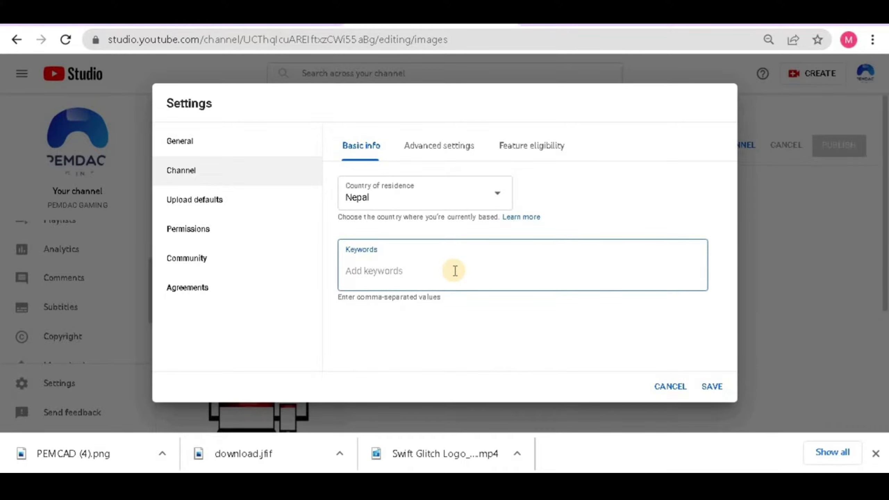
Add the keywords 'pemdac gaming' and 'pemcad', save, and reopen settings to check
{"action": "type", "text": "pemdac g,"}
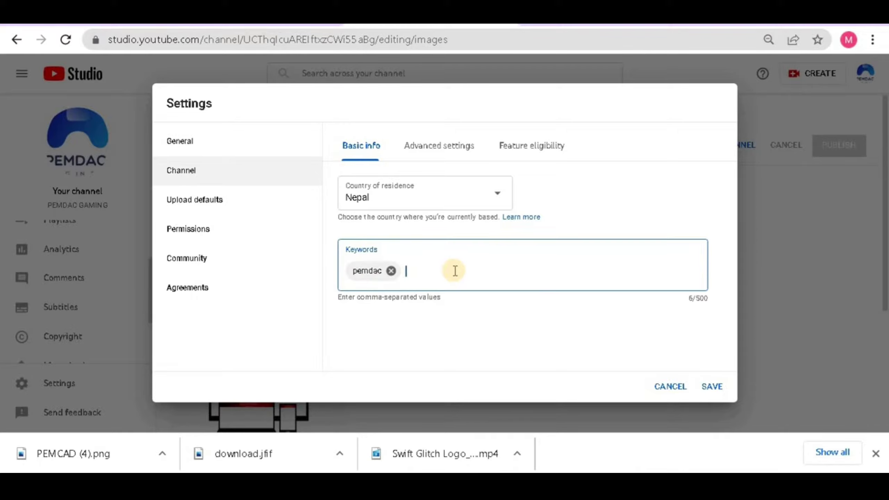
{"action": "type", "text": "pemdac gaming"}
{"action": "key", "text": "Return"}
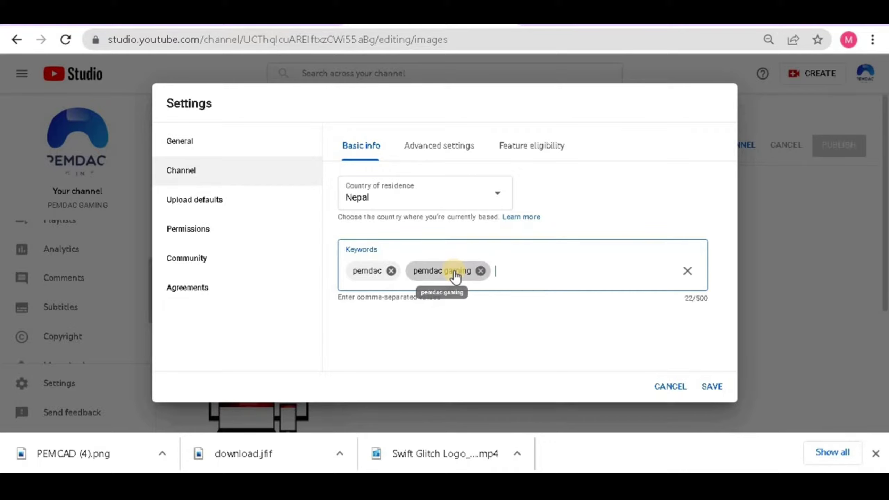
{"action": "type", "text": "pemcad"}
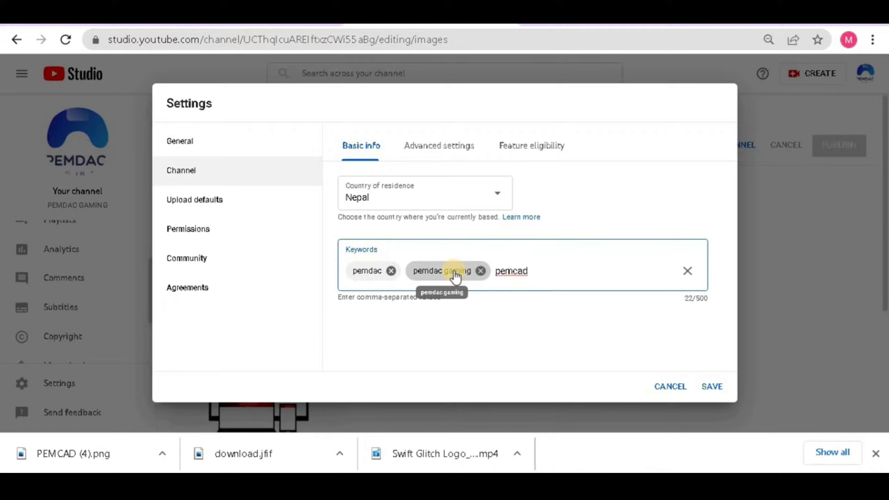
{"action": "left_click", "coordinate": [711, 386]}
{"action": "left_click", "coordinate": [60, 383]}
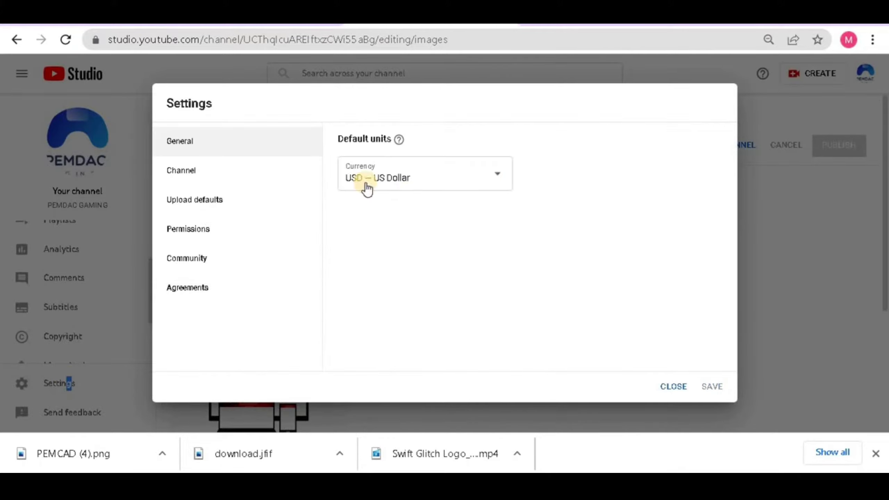
{"action": "left_click", "coordinate": [231, 171]}
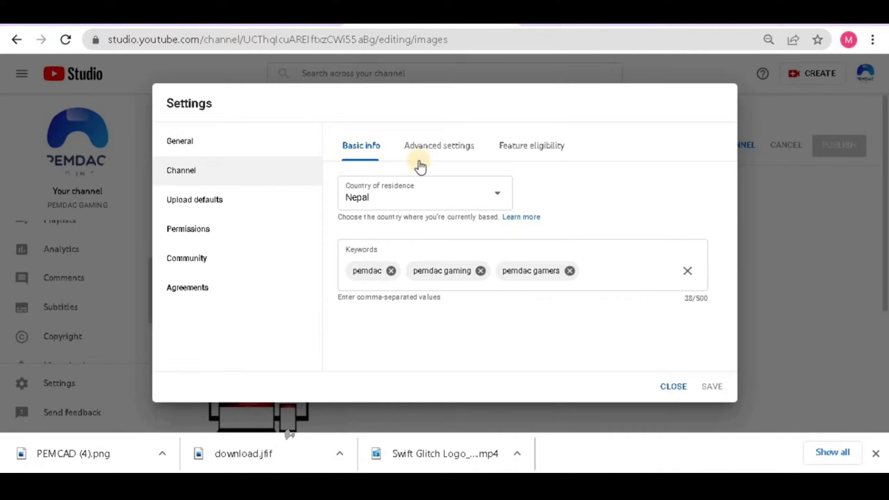
Look through the channel's Advanced settings, then switch to the Feature eligibility tab
{"action": "left_click", "coordinate": [427, 153]}
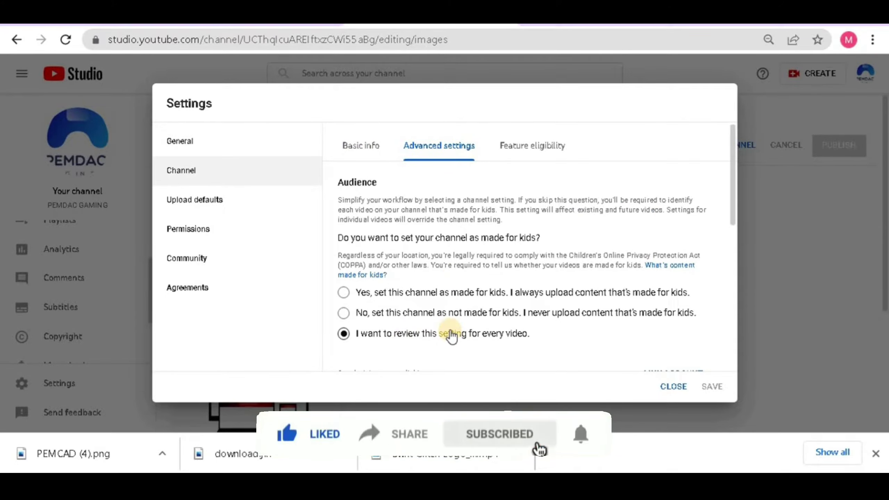
{"action": "scroll", "coordinate": [449, 329], "scroll_direction": "down", "scroll_amount": 3}
{"action": "scroll", "coordinate": [450, 336], "scroll_direction": "down", "scroll_amount": 4}
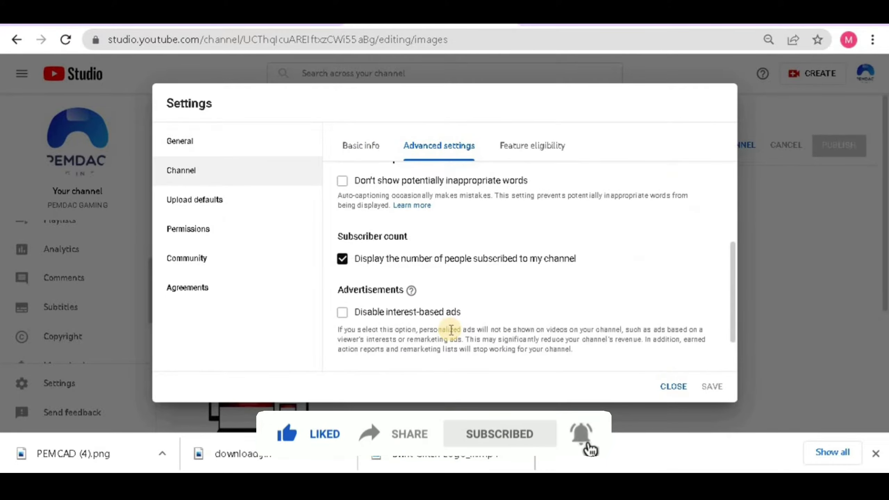
{"action": "scroll", "coordinate": [451, 334], "scroll_direction": "up", "scroll_amount": 5}
{"action": "scroll", "coordinate": [450, 330], "scroll_direction": "down", "scroll_amount": 3}
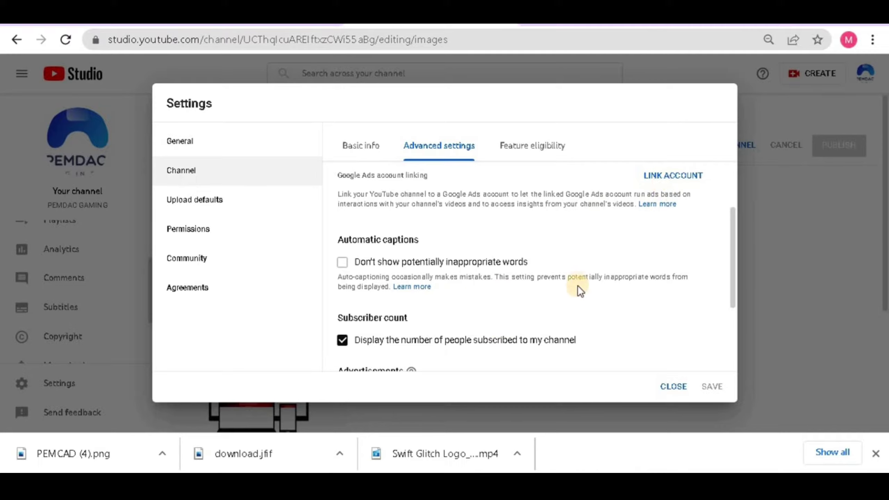
{"action": "scroll", "coordinate": [577, 294], "scroll_direction": "down", "scroll_amount": 4}
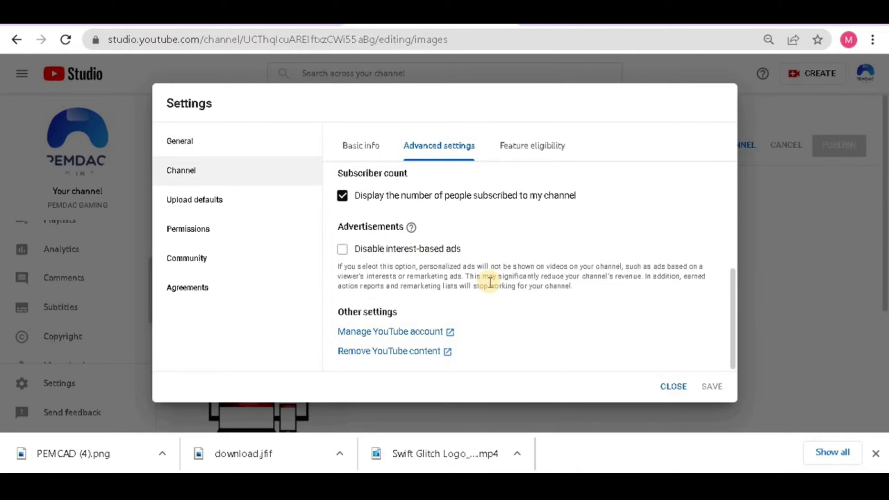
{"action": "scroll", "coordinate": [489, 282], "scroll_direction": "up", "scroll_amount": 4}
{"action": "left_click", "coordinate": [530, 145]}
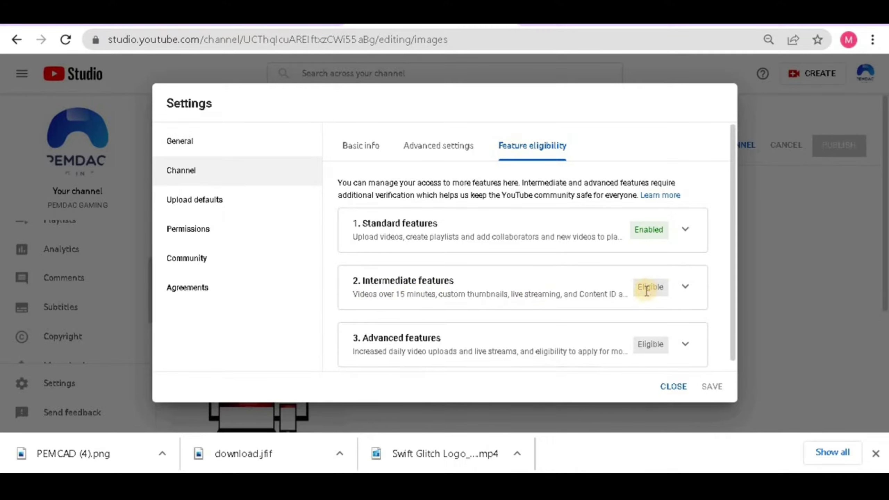
Under Intermediate features, submit the channel's phone number and its texted verification code
{"action": "left_click", "coordinate": [688, 287]}
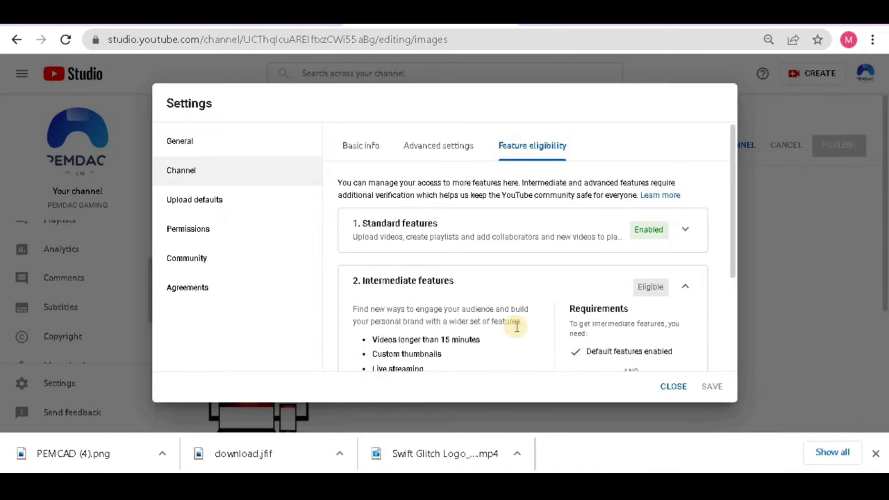
{"action": "scroll", "coordinate": [517, 327], "scroll_direction": "down", "scroll_amount": 1}
{"action": "scroll", "coordinate": [517, 327], "scroll_direction": "down", "scroll_amount": 3}
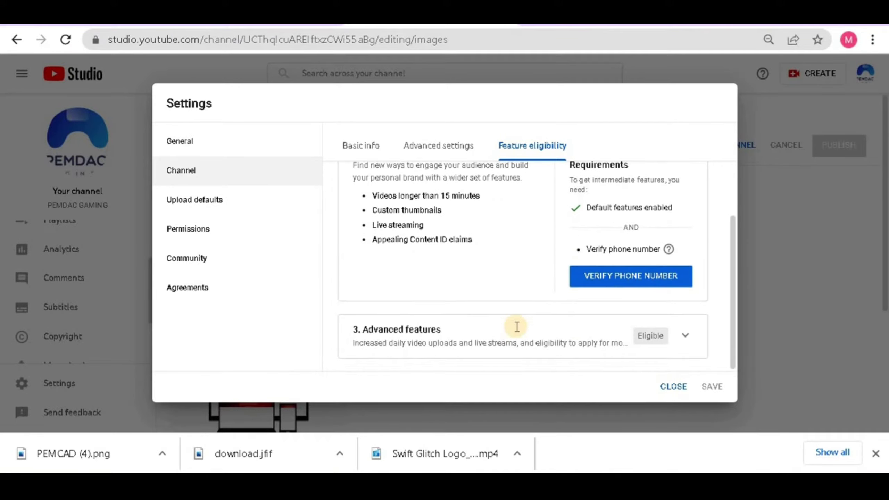
{"action": "left_click", "coordinate": [624, 275]}
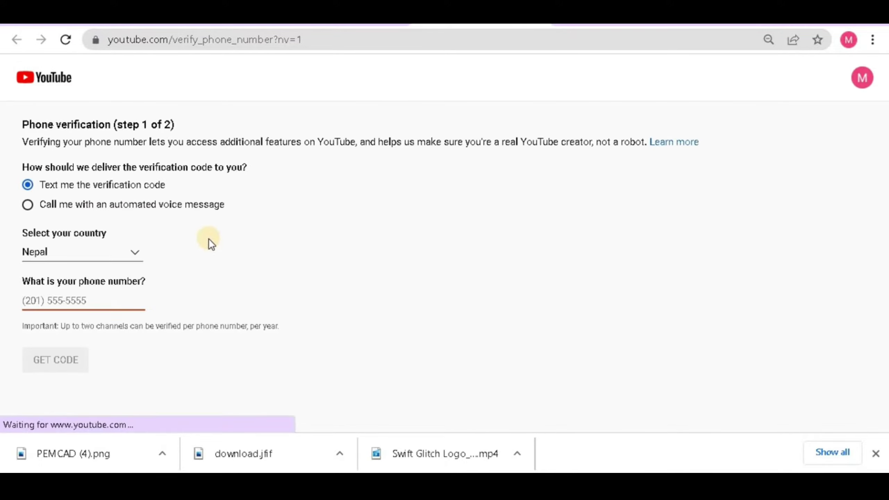
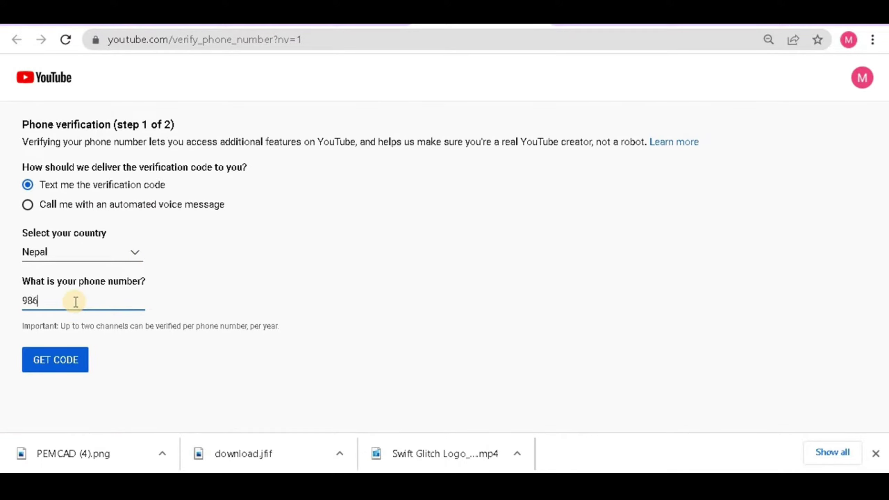
{"action": "left_click", "coordinate": [67, 359]}
{"action": "left_click", "coordinate": [143, 209]}
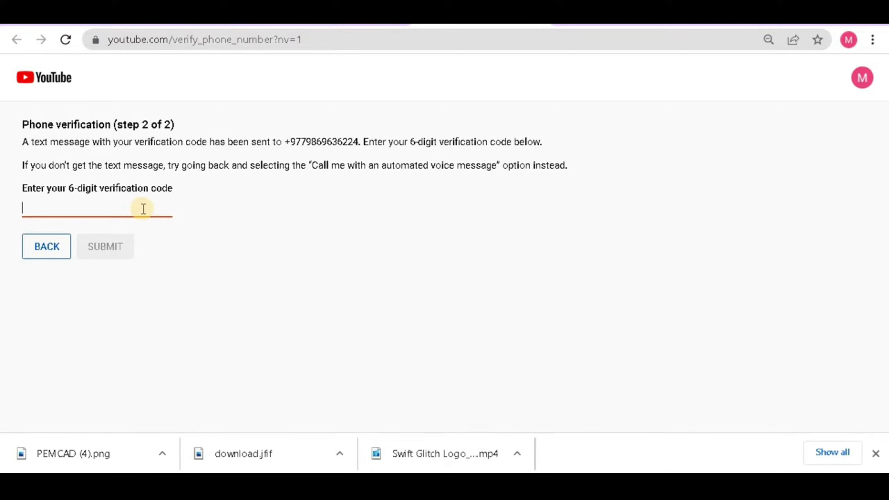
{"action": "left_click", "coordinate": [116, 249]}
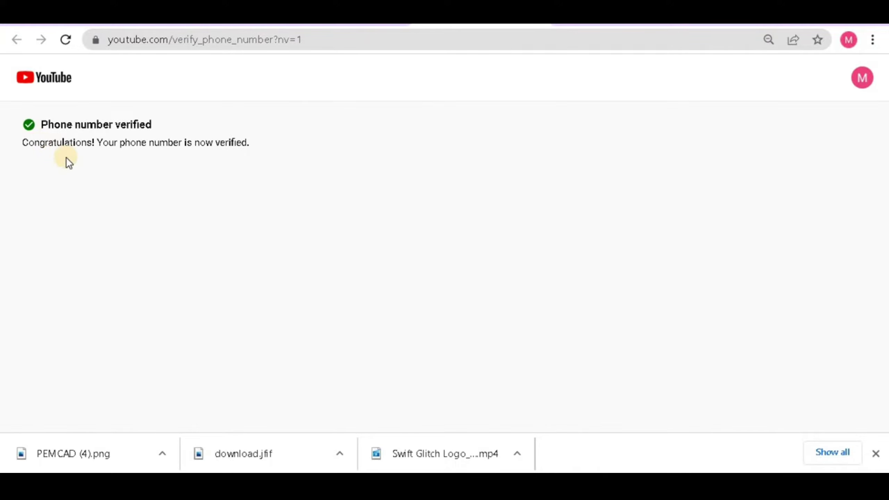
{"action": "key", "text": "ctrl+w"}
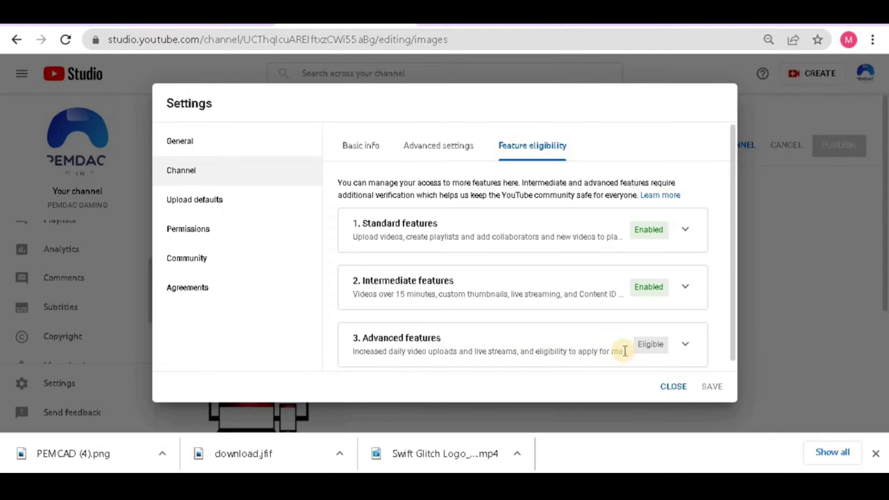
Request advanced-features access via valid ID verification, with the link sent by email
{"action": "left_click", "coordinate": [685, 345]}
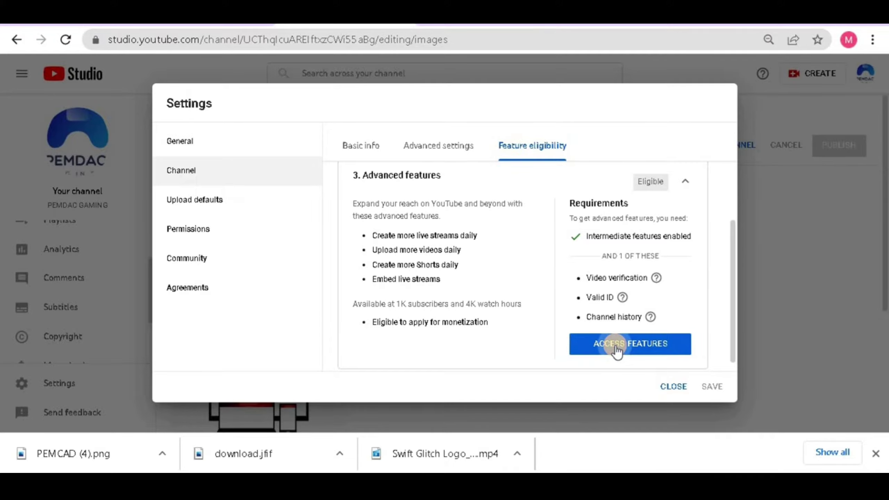
{"action": "left_click", "coordinate": [635, 345]}
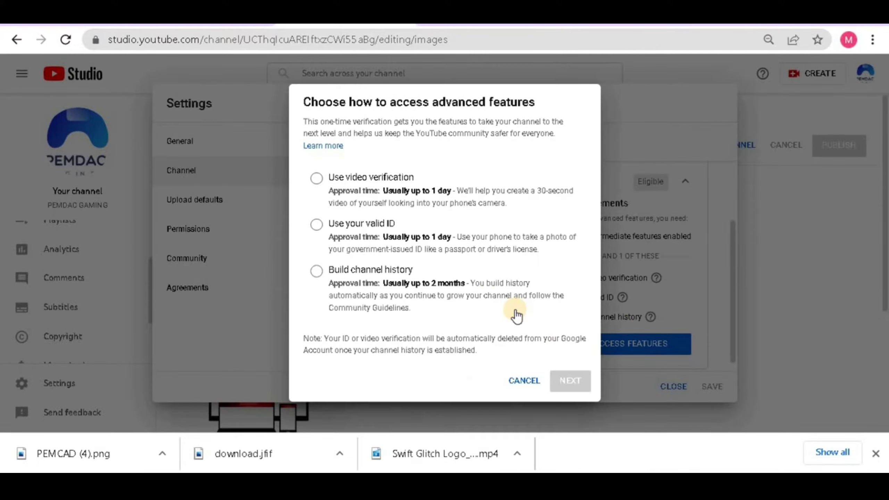
{"action": "left_click", "coordinate": [316, 224]}
{"action": "left_click", "coordinate": [563, 382]}
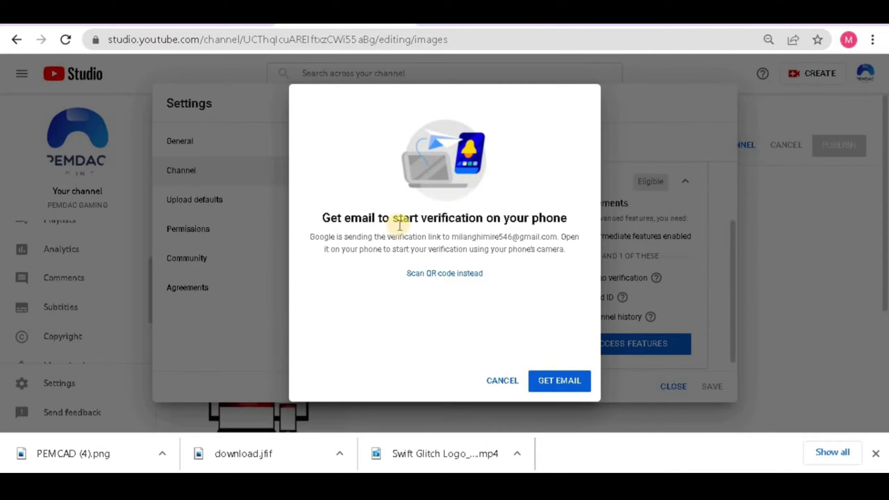
{"action": "left_click", "coordinate": [563, 385]}
{"action": "left_click", "coordinate": [566, 384]}
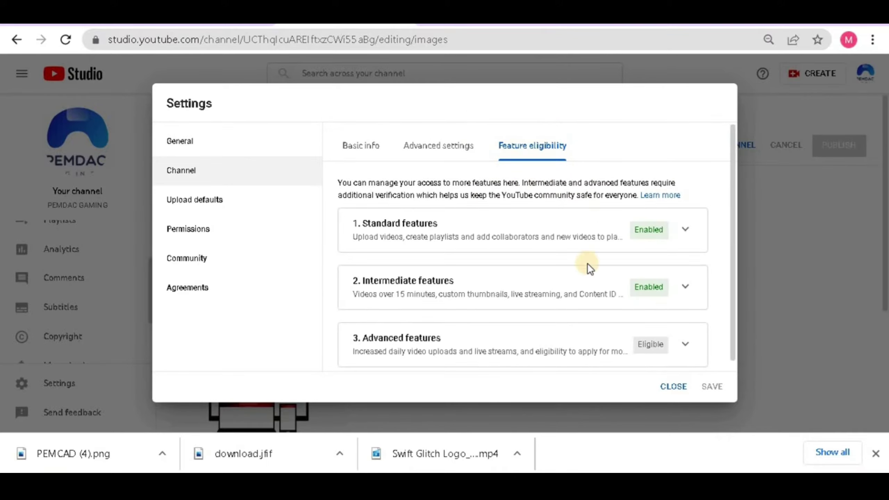
Open Google's verification email in Gmail and start the ID verification
{"action": "left_click", "coordinate": [533, 359]}
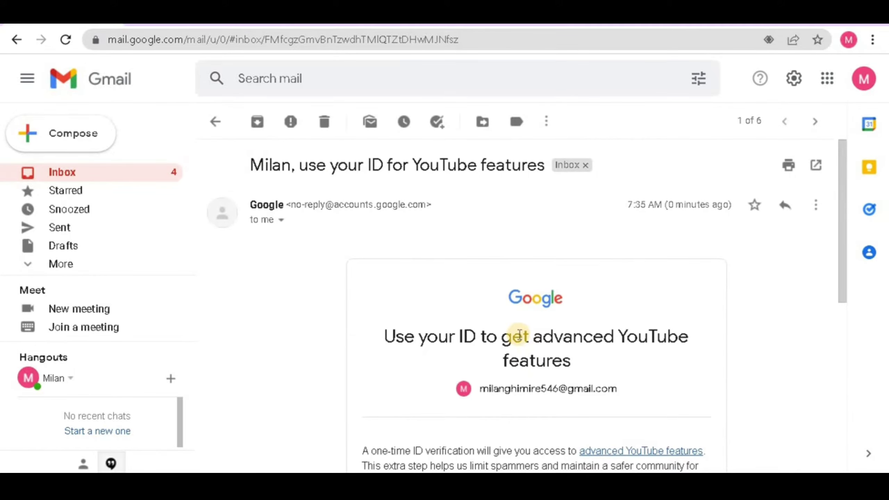
{"action": "scroll", "coordinate": [519, 334], "scroll_direction": "down", "scroll_amount": 5}
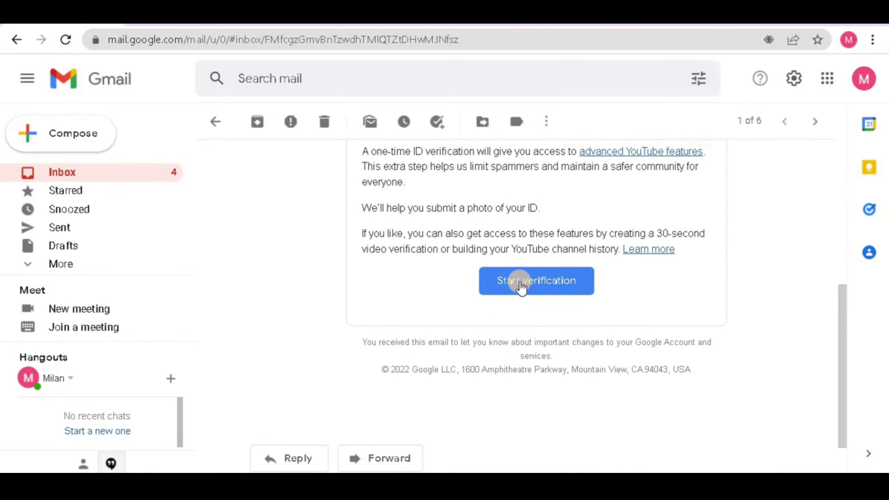
{"action": "left_click", "coordinate": [517, 282]}
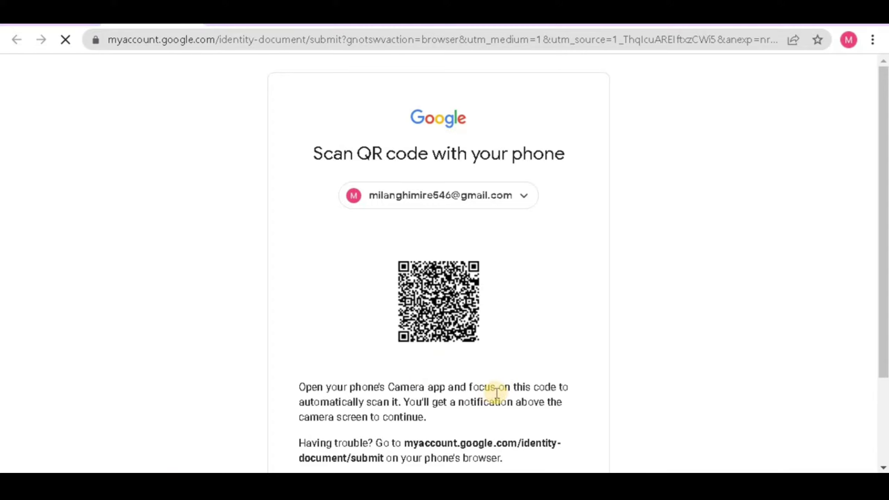
Scroll through the QR code page for phone-based ID verification
{"action": "scroll", "coordinate": [498, 391], "scroll_direction": "down", "scroll_amount": 3}
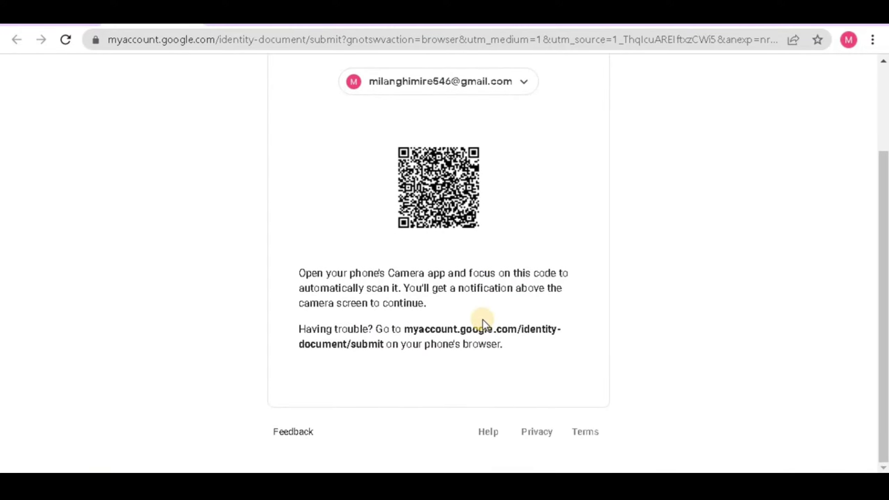
{"action": "scroll", "coordinate": [482, 320], "scroll_direction": "up", "scroll_amount": 3}
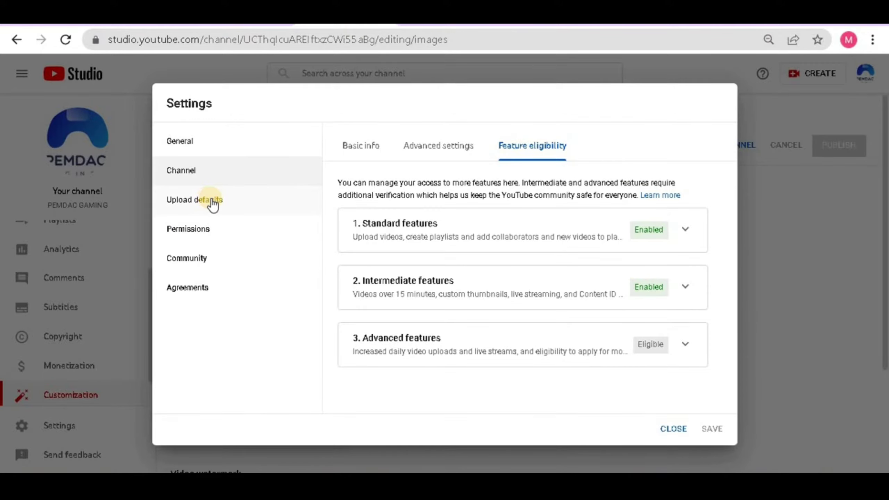
Review the Upload defaults and Permissions settings
{"action": "double_click", "coordinate": [213, 205]}
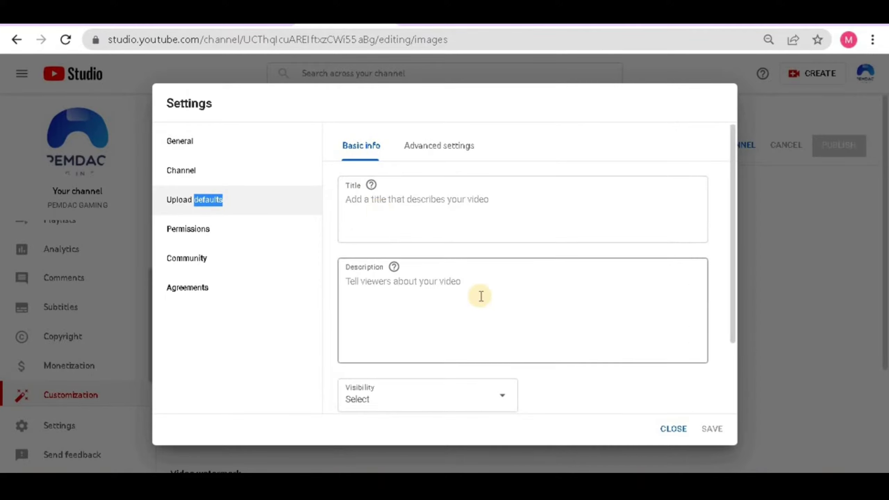
{"action": "scroll", "coordinate": [480, 296], "scroll_direction": "down", "scroll_amount": 3}
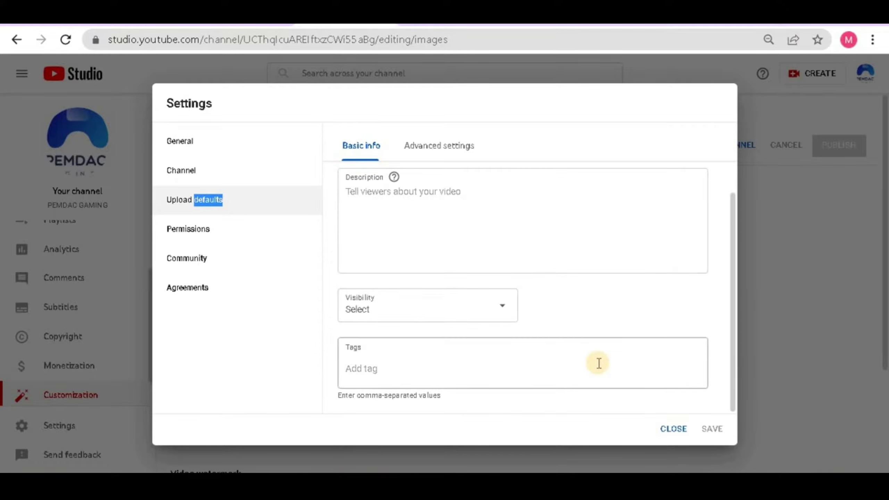
{"action": "left_click", "coordinate": [183, 229]}
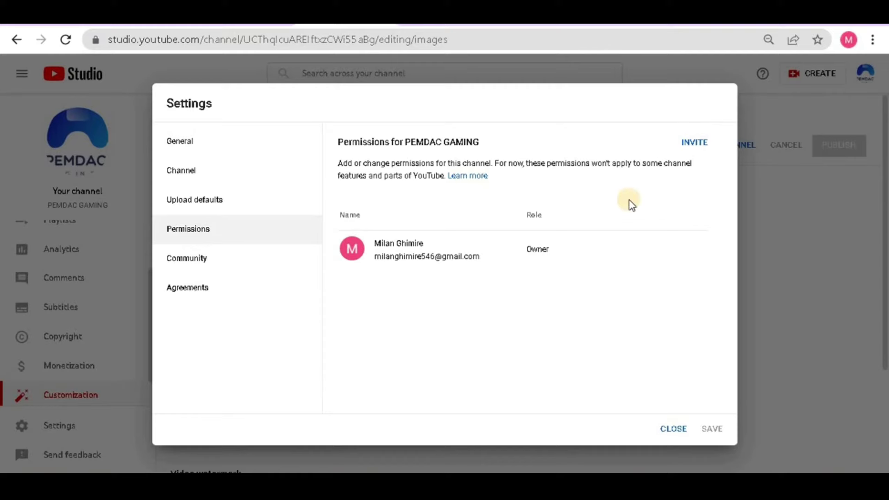
Check Community default comment settings and Agreements, then close the settings dialog
{"action": "left_click", "coordinate": [204, 260]}
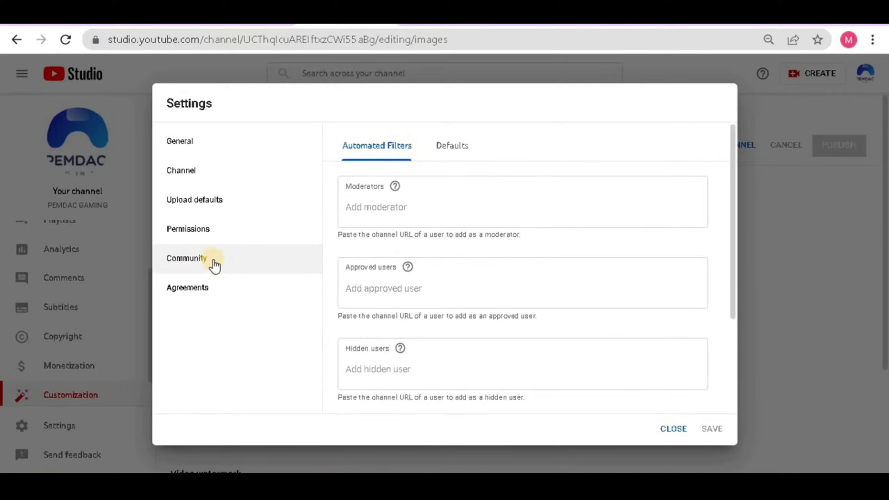
{"action": "scroll", "coordinate": [474, 318], "scroll_direction": "down", "scroll_amount": 5}
{"action": "scroll", "coordinate": [472, 317], "scroll_direction": "up", "scroll_amount": 5}
{"action": "left_click", "coordinate": [449, 155]}
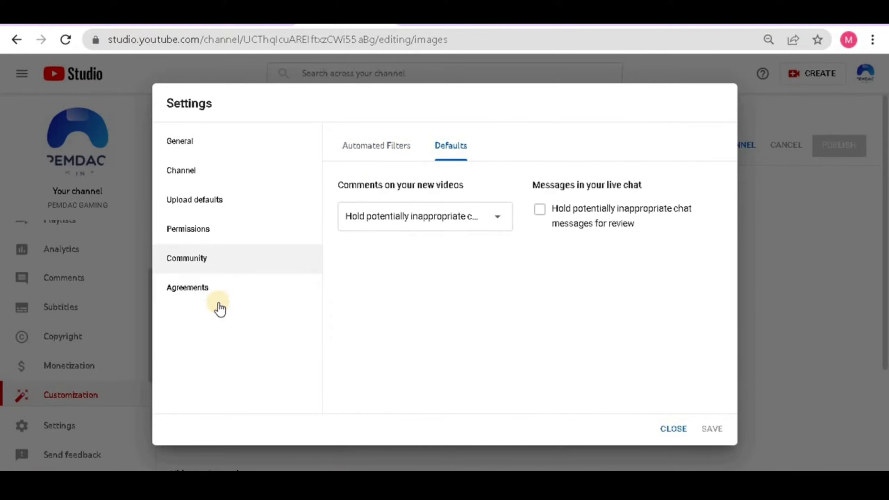
{"action": "left_click", "coordinate": [266, 292]}
{"action": "left_click", "coordinate": [668, 429]}
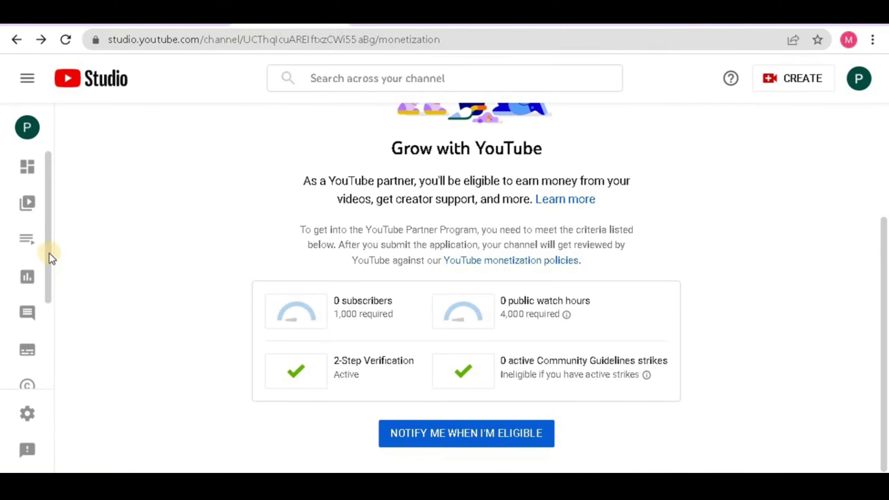
{"action": "scroll", "coordinate": [47, 253], "scroll_direction": "down", "scroll_amount": 2}
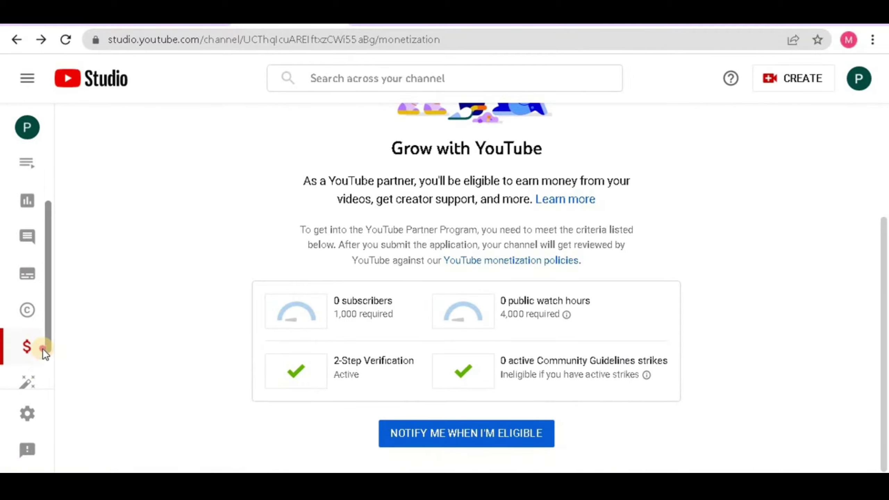
Open Channel customization from the sidebar and scroll through it
{"action": "scroll", "coordinate": [42, 349], "scroll_direction": "down", "scroll_amount": 1}
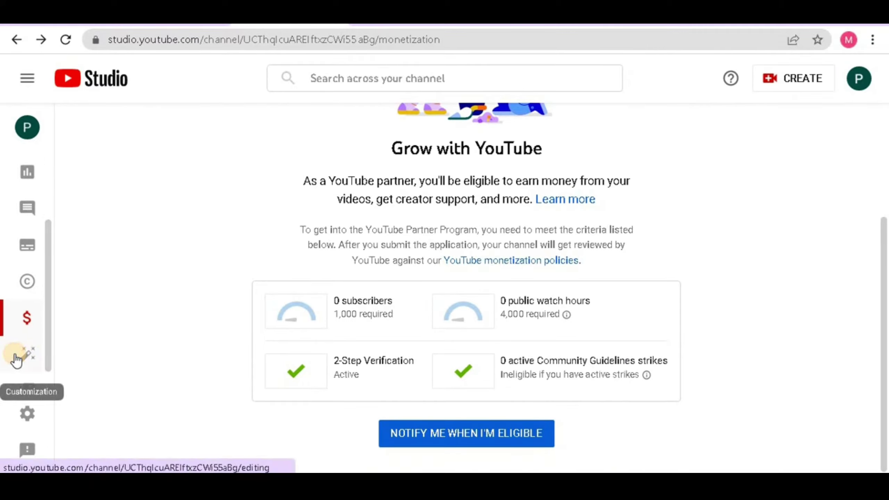
{"action": "left_click", "coordinate": [15, 359]}
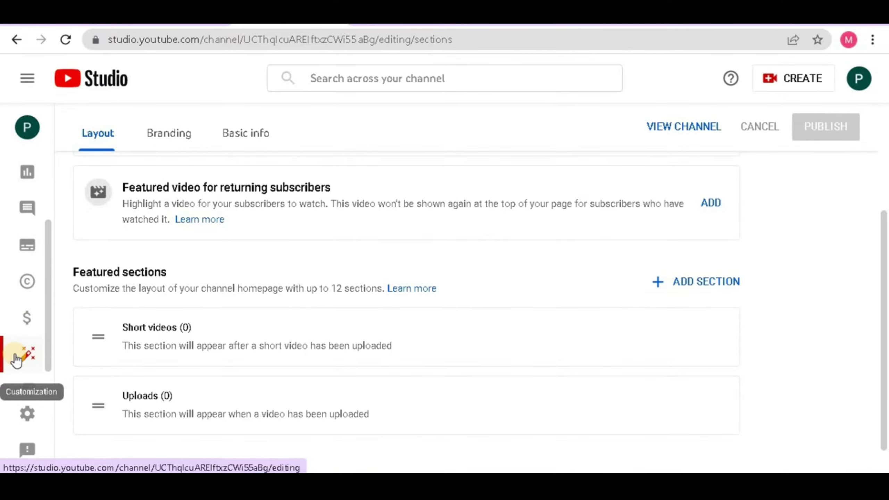
{"action": "scroll", "coordinate": [544, 346], "scroll_direction": "down", "scroll_amount": 1}
{"action": "scroll", "coordinate": [544, 346], "scroll_direction": "up", "scroll_amount": 2}
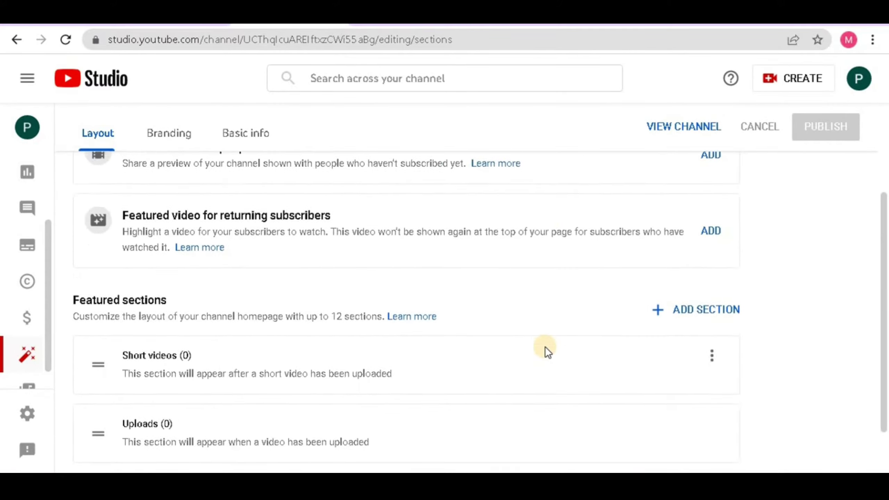
{"action": "scroll", "coordinate": [545, 348], "scroll_direction": "up", "scroll_amount": 3}
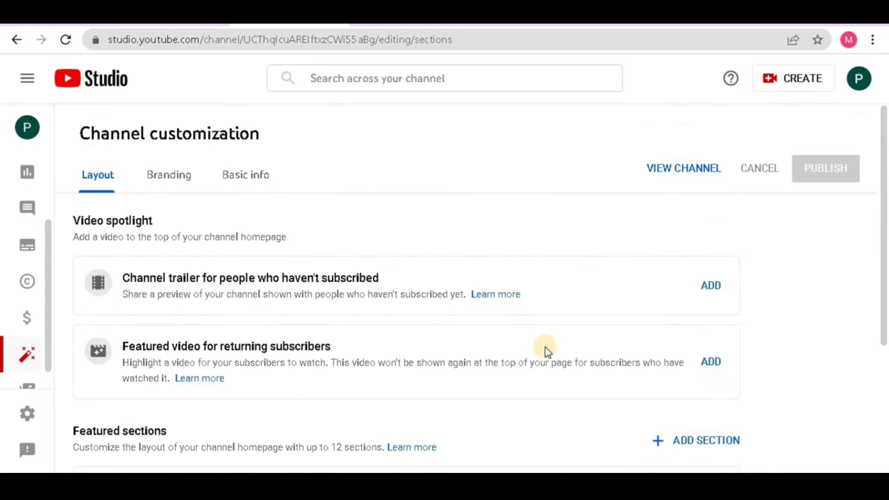
Review the Branding picture, banner and watermark, then click the Basic info description box
{"action": "left_click", "coordinate": [158, 180]}
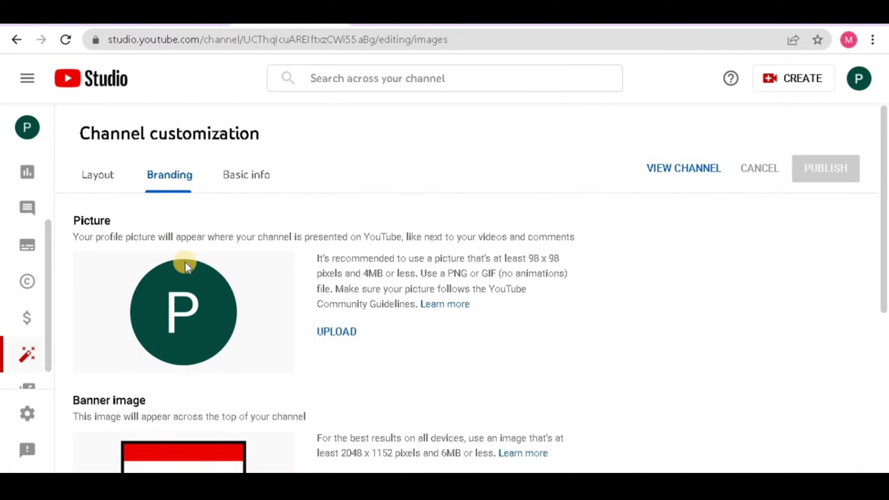
{"action": "scroll", "coordinate": [243, 231], "scroll_direction": "down", "scroll_amount": 5}
{"action": "scroll", "coordinate": [242, 231], "scroll_direction": "up", "scroll_amount": 4}
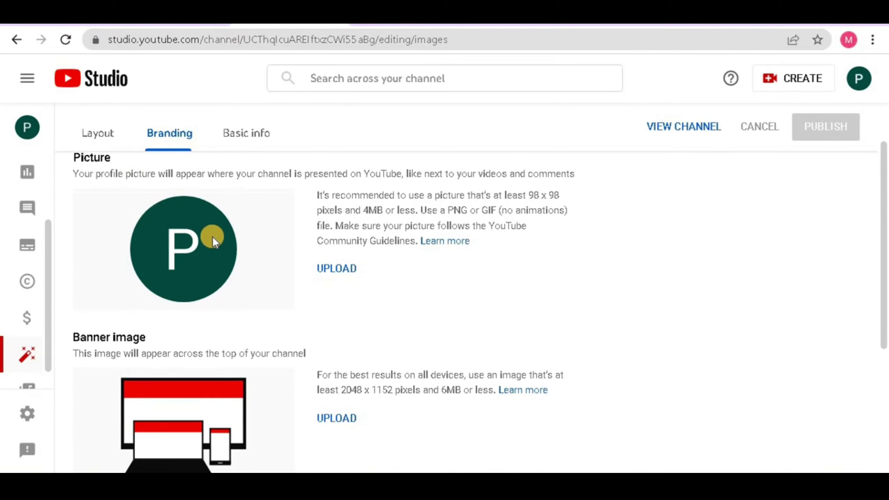
{"action": "scroll", "coordinate": [212, 238], "scroll_direction": "up", "scroll_amount": 2}
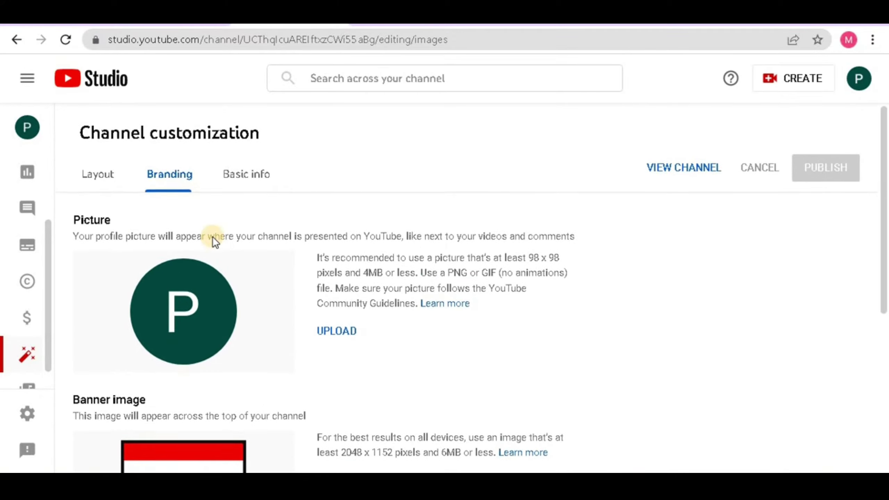
{"action": "scroll", "coordinate": [153, 181], "scroll_direction": "down", "scroll_amount": 1}
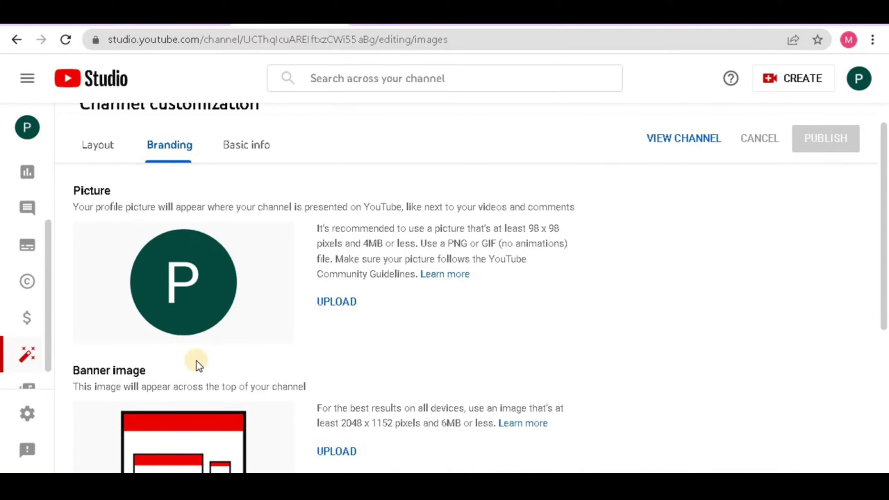
{"action": "scroll", "coordinate": [195, 360], "scroll_direction": "down", "scroll_amount": 5}
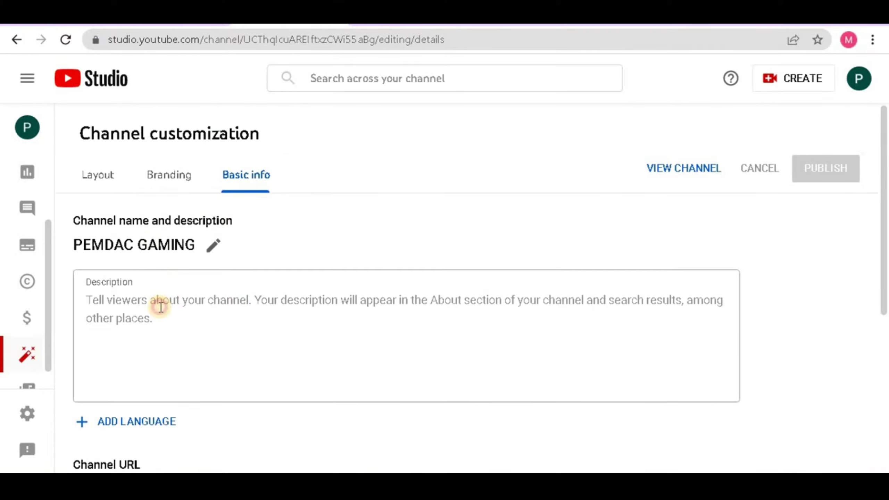
{"action": "left_click", "coordinate": [160, 307]}
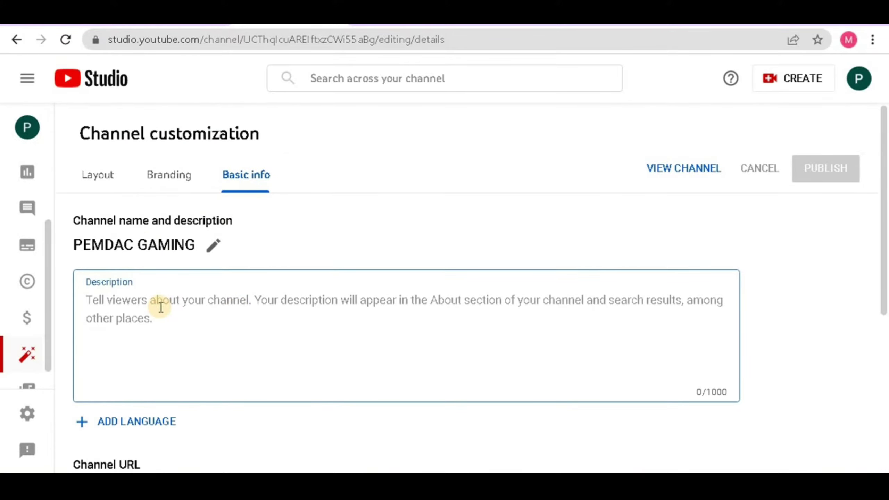
Write a description asking viewers to hit subscribe, and add a link titled 'Instagram'
{"action": "type", "text": "Hw"}
{"action": "type", "text": "llo al l please hit the subscribe buttom"}
{"action": "type", "text": " and "}
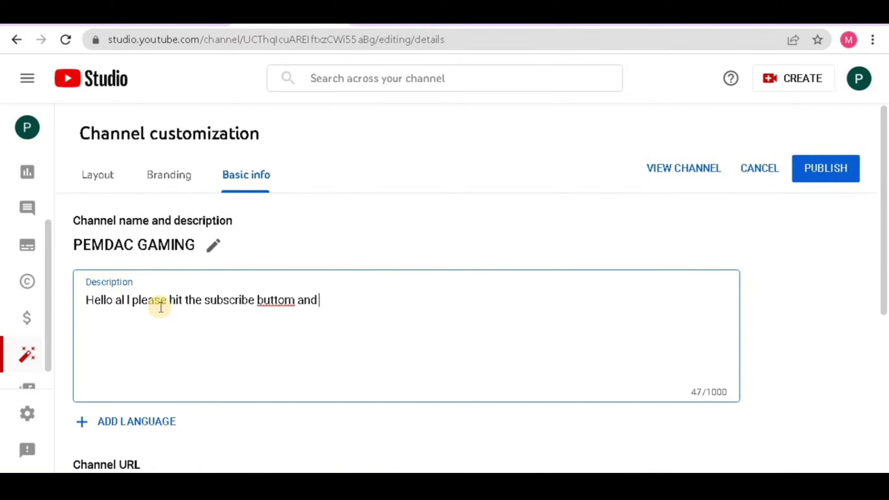
{"action": "type", "text": "help it to rea"}
{"action": "scroll", "coordinate": [161, 306], "scroll_direction": "down", "scroll_amount": 6}
{"action": "left_click", "coordinate": [164, 339]}
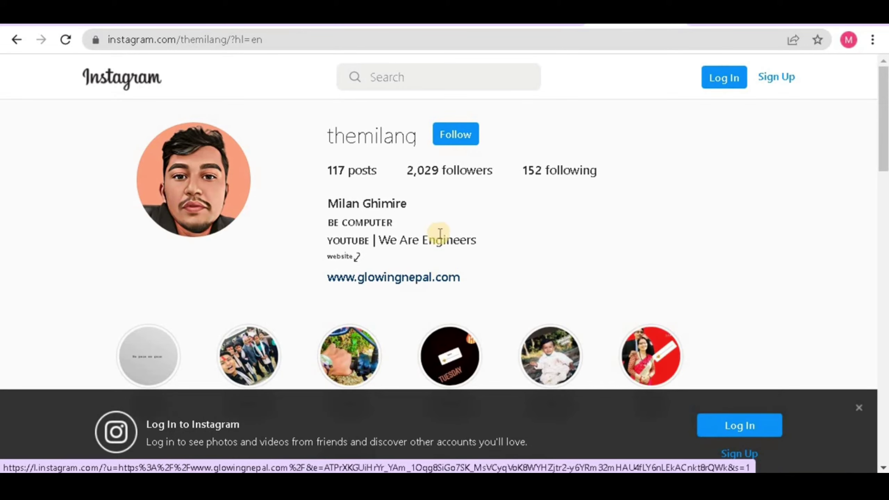
{"action": "left_click", "coordinate": [451, 39]}
{"action": "key", "text": "ctrl+c"}
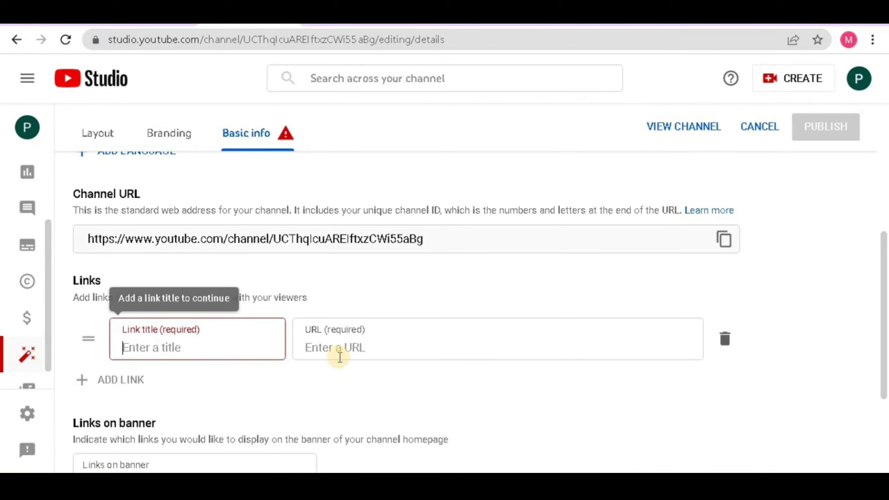
{"action": "type", "text": "Instagram"}
{"action": "left_click", "coordinate": [331, 346]}
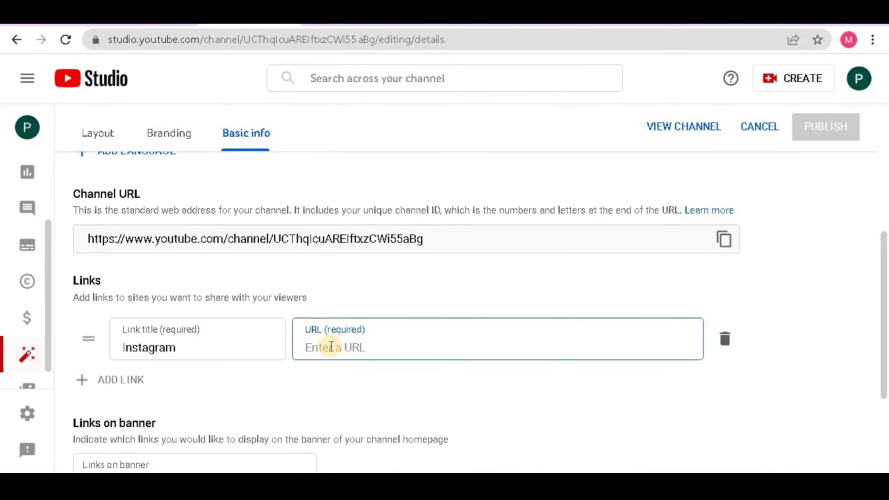
Paste the Instagram profile URL into the link and publish the channel changes
{"action": "key", "text": "ctrl+v"}
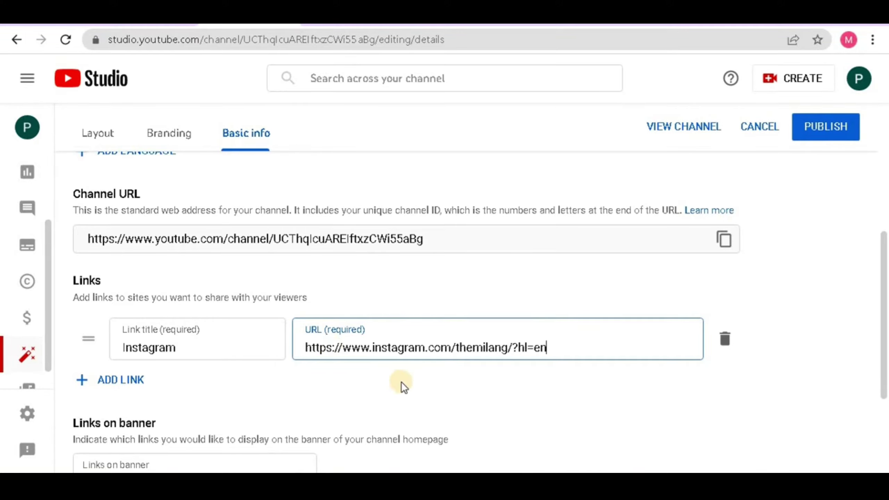
{"action": "scroll", "coordinate": [402, 382], "scroll_direction": "down", "scroll_amount": 5}
{"action": "scroll", "coordinate": [401, 382], "scroll_direction": "up", "scroll_amount": 4}
{"action": "scroll", "coordinate": [402, 382], "scroll_direction": "up", "scroll_amount": 8}
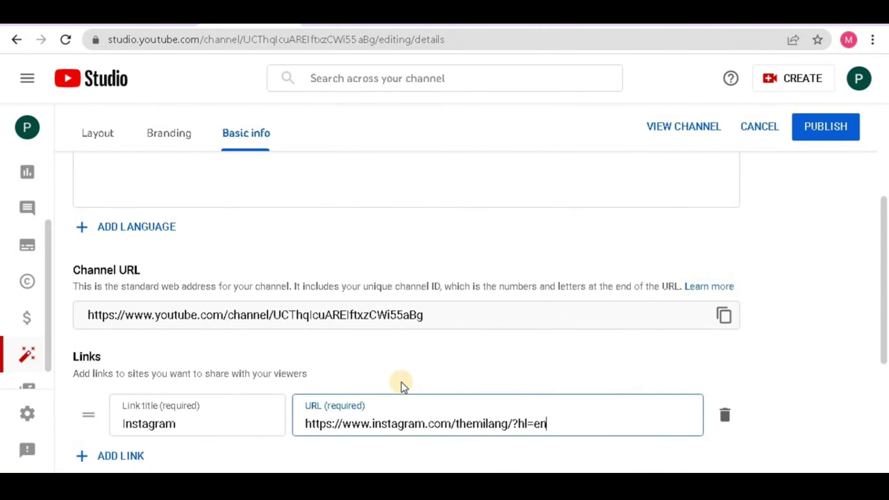
{"action": "left_click", "coordinate": [806, 173]}
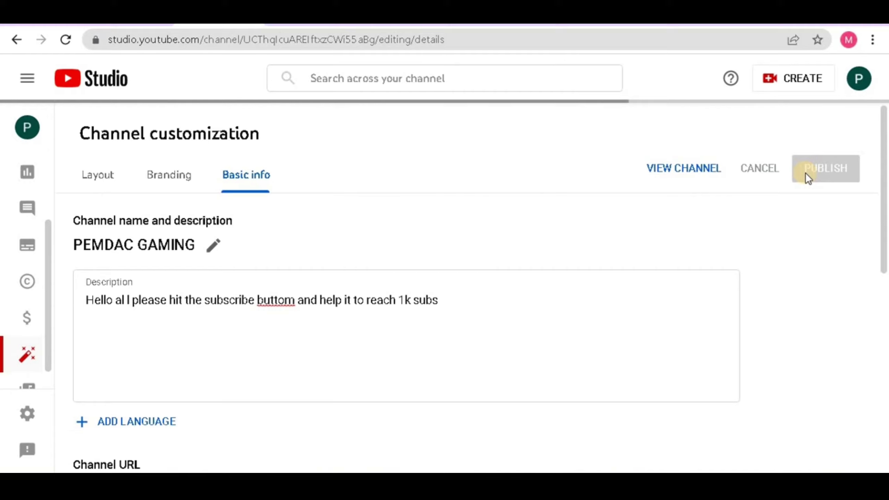
Look over the Branding tab, then open a new browser tab
{"action": "left_click", "coordinate": [160, 182]}
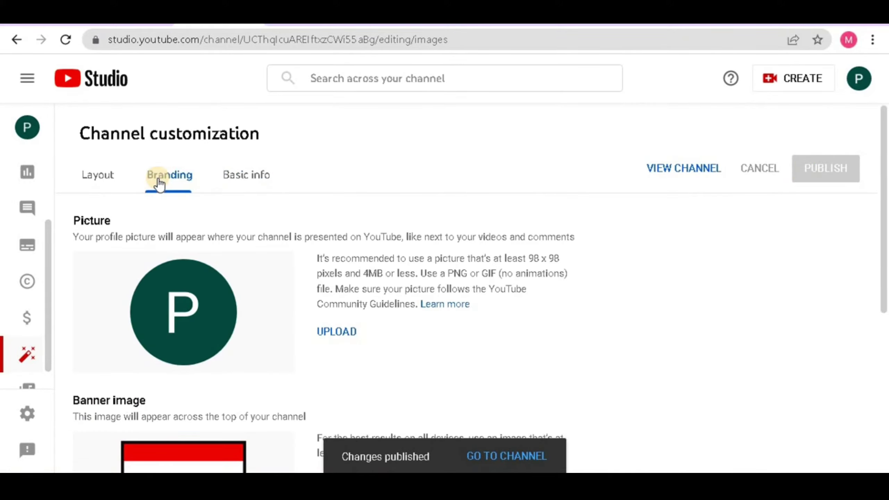
{"action": "scroll", "coordinate": [216, 290], "scroll_direction": "down", "scroll_amount": 4}
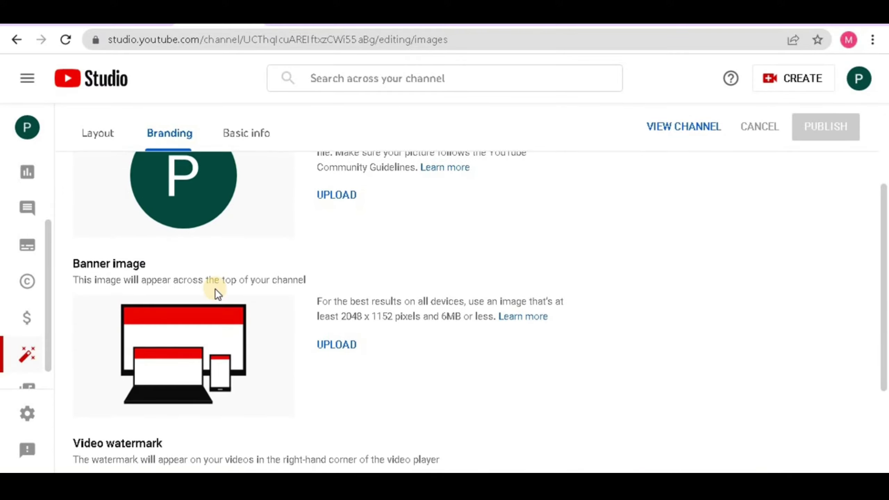
{"action": "scroll", "coordinate": [215, 289], "scroll_direction": "up", "scroll_amount": 4}
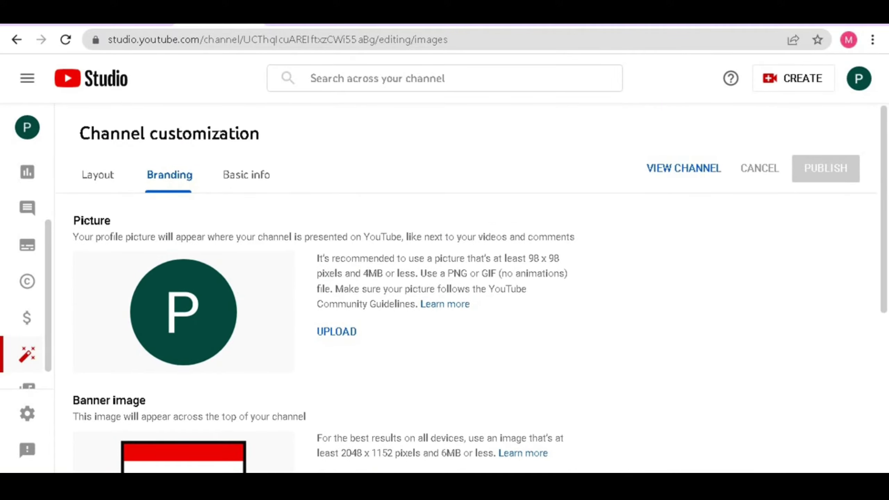
{"action": "key", "text": "ctrl+t"}
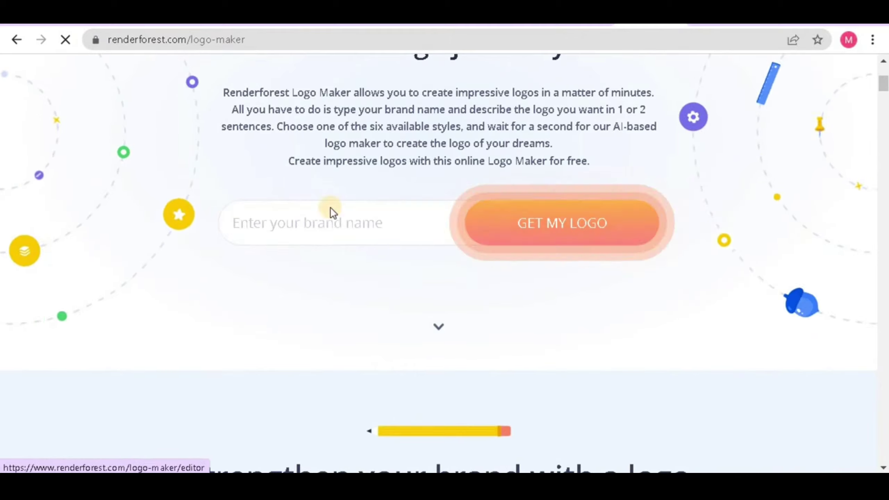
Enter brand name 'pemdac', tagline 'in blood' and description 'this is our gamming channel'
{"action": "left_click", "coordinate": [329, 221]}
{"action": "type", "text": "pemdac"}
{"action": "left_click", "coordinate": [548, 231]}
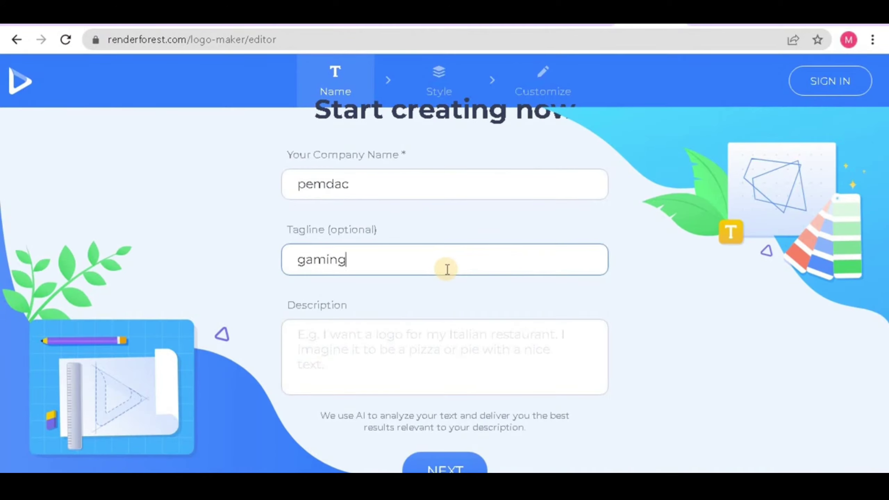
{"action": "type", "text": "in blood"}
{"action": "key", "text": "Tab"}
{"action": "type", "text": "this is our gamming channel"}
{"action": "key", "text": "Return"}
Choose logo styles, pick the blue gamepad PEMDAC design, and download it as a free PNG
{"action": "left_click", "coordinate": [445, 468]}
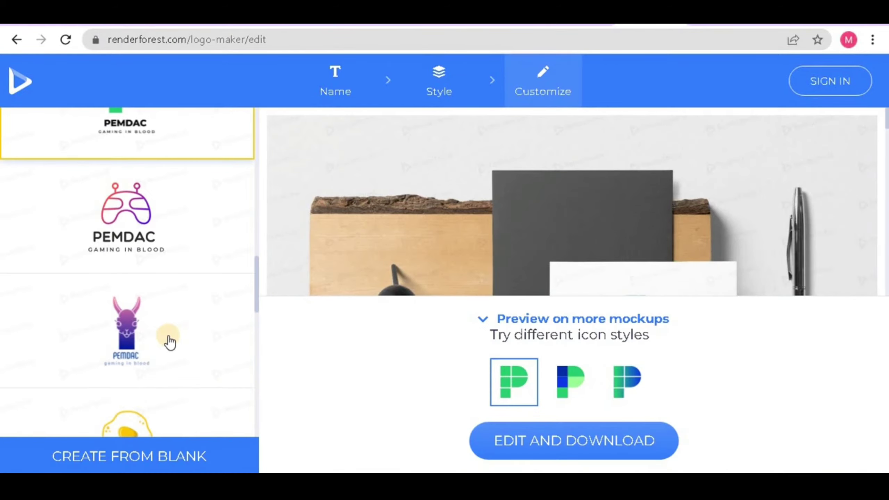
{"action": "left_click", "coordinate": [169, 341]}
{"action": "scroll", "coordinate": [125, 304], "scroll_direction": "up", "scroll_amount": 3}
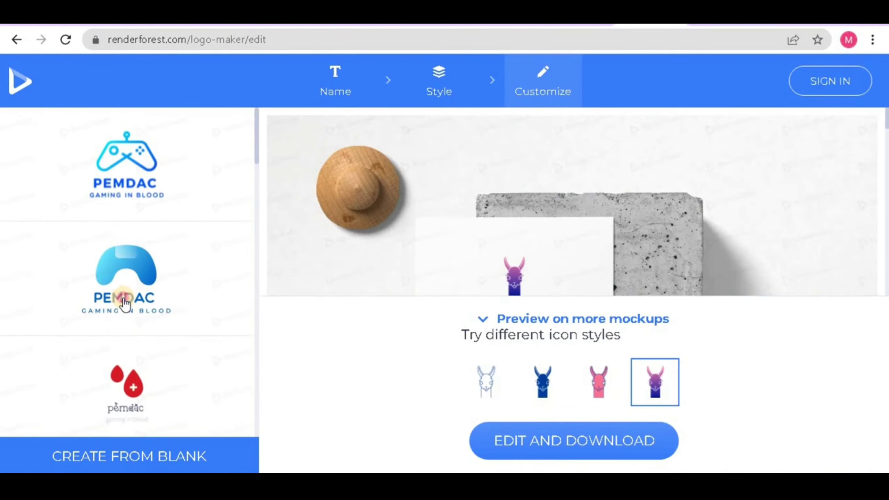
{"action": "left_click", "coordinate": [125, 304]}
{"action": "left_click", "coordinate": [359, 311]}
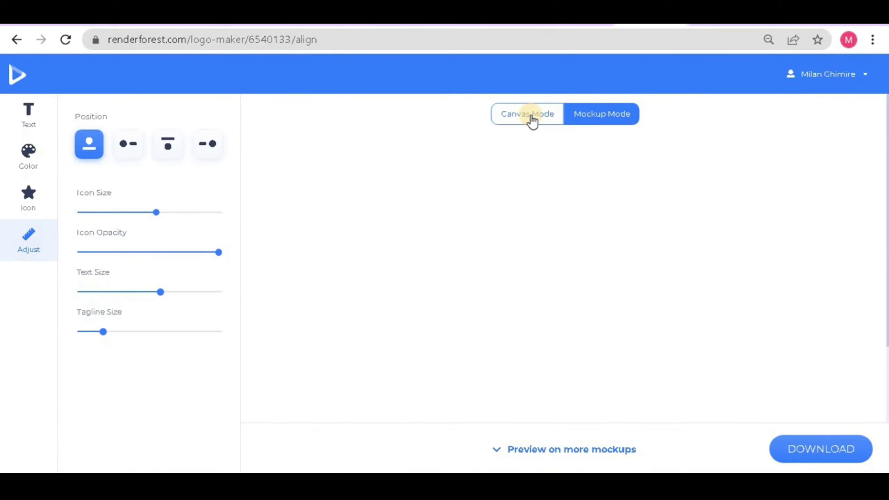
{"action": "left_click", "coordinate": [532, 115]}
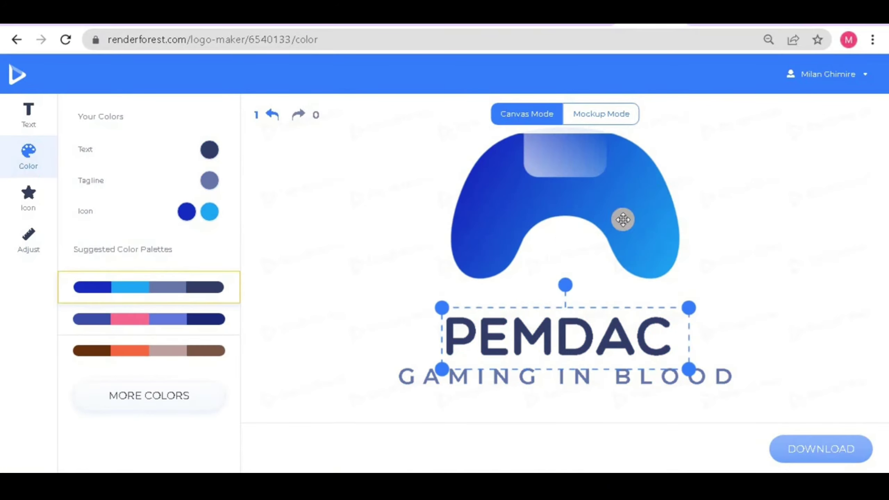
{"action": "left_click", "coordinate": [794, 449]}
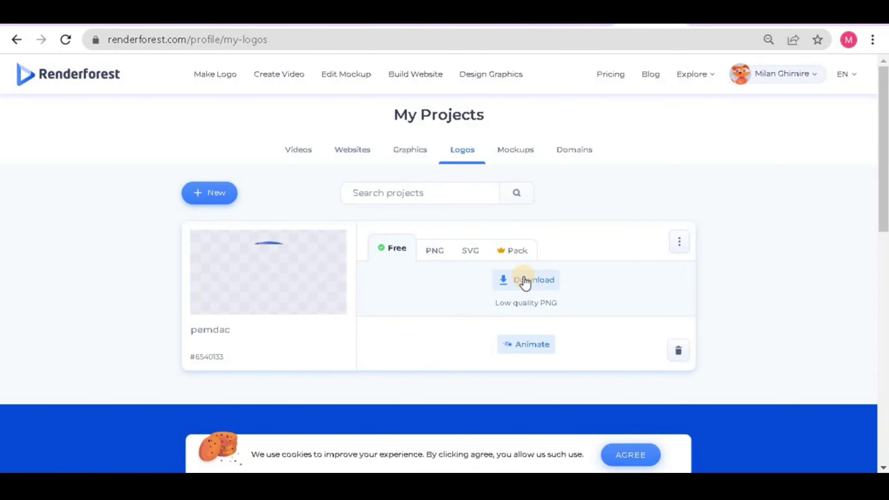
{"action": "left_click", "coordinate": [525, 280]}
Animate the logo with the Swift Glitch Logo template, add 'www' text, and render it
{"action": "left_click", "coordinate": [529, 345]}
{"action": "scroll", "coordinate": [520, 341], "scroll_direction": "down", "scroll_amount": 10}
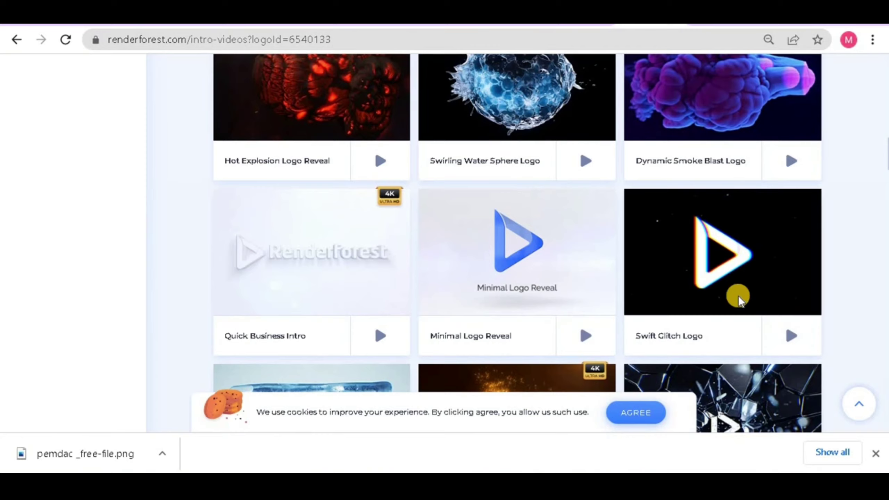
{"action": "left_click", "coordinate": [738, 296]}
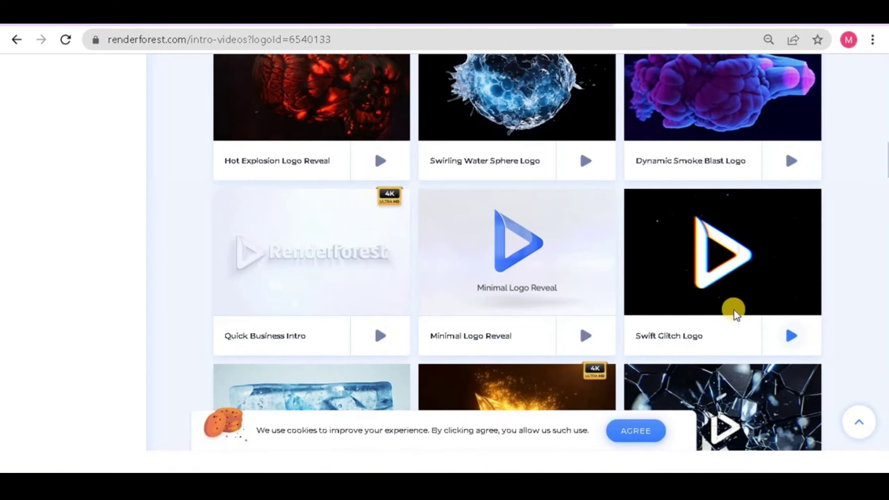
{"action": "left_click", "coordinate": [691, 269]}
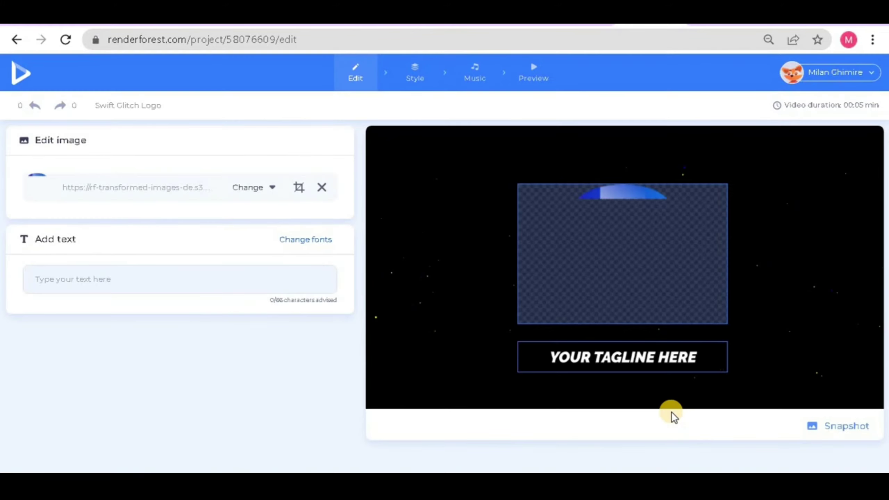
{"action": "left_click", "coordinate": [591, 222]}
{"action": "type", "text": "www"}
{"action": "key", "text": "Return"}
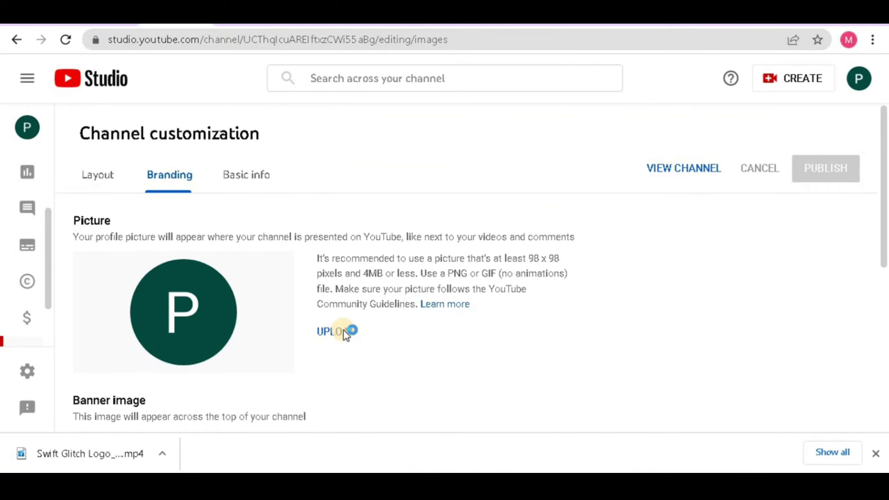
Upload the PEMDAC logo as the channel profile picture and publish it
{"action": "left_click", "coordinate": [343, 330]}
{"action": "double_click", "coordinate": [224, 121]}
{"action": "key", "text": "ctrl+minus"}
{"action": "key", "text": "ctrl+minus"}
{"action": "key", "text": "ctrl+minus"}
{"action": "key", "text": "ctrl+minus"}
{"action": "left_click", "coordinate": [606, 343]}
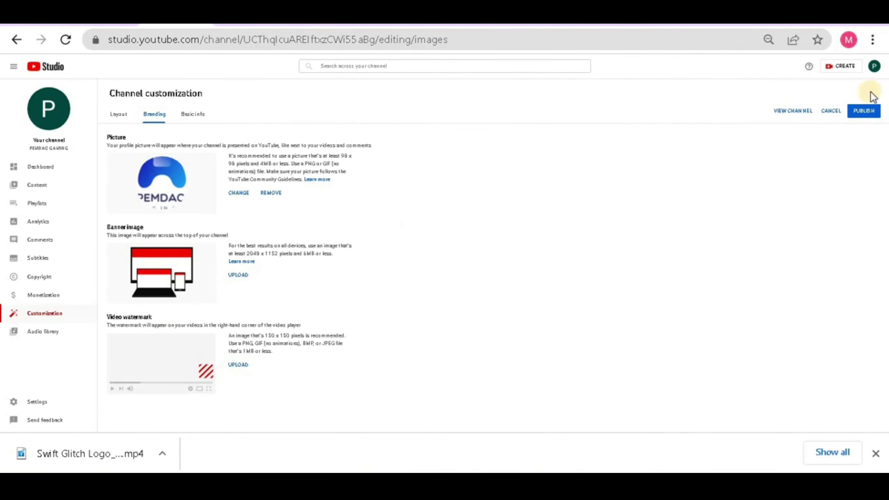
{"action": "key", "text": "ctrl+plus"}
{"action": "key", "text": "ctrl+plus"}
{"action": "key", "text": "ctrl+plus"}
{"action": "key", "text": "ctrl+plus"}
{"action": "left_click", "coordinate": [838, 145]}
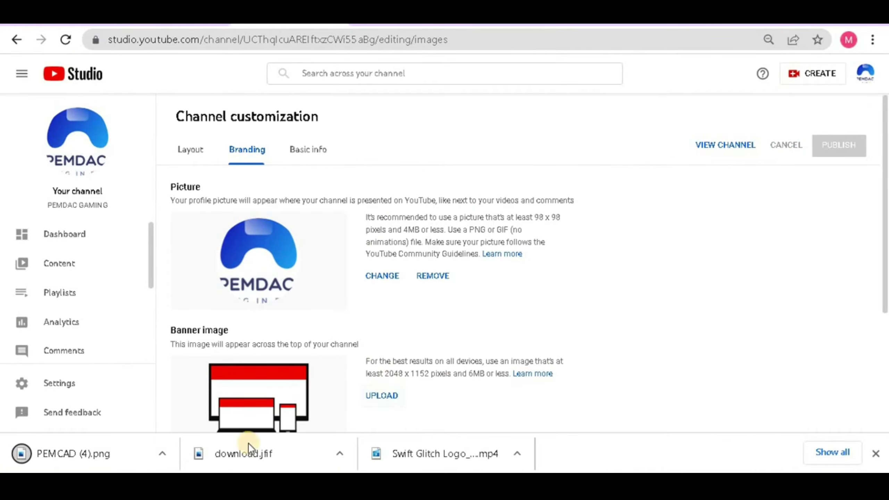
Upload the PEMCAD (4) red banner image and adjust its crop area before confirming
{"action": "left_click", "coordinate": [382, 276]}
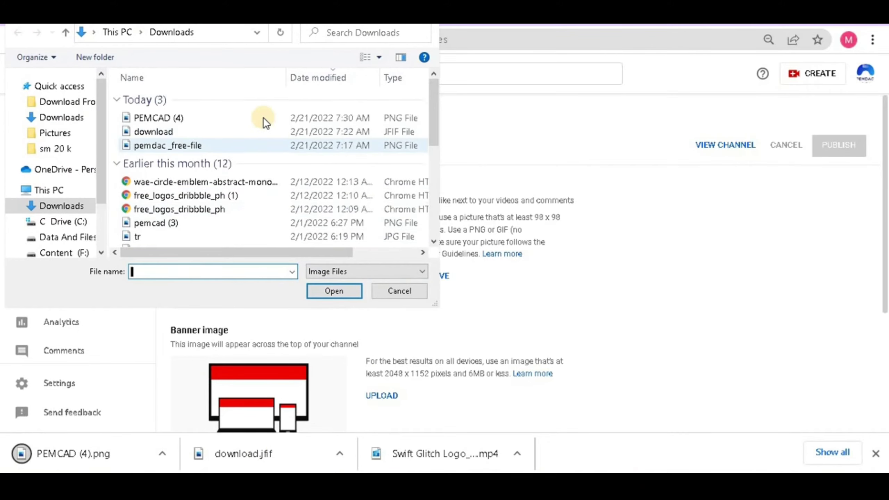
{"action": "left_click", "coordinate": [263, 118]}
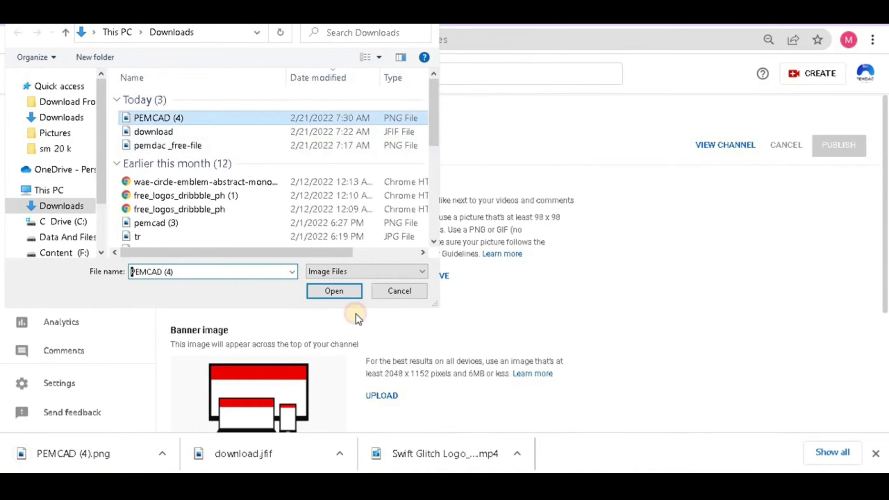
{"action": "left_click", "coordinate": [335, 292]}
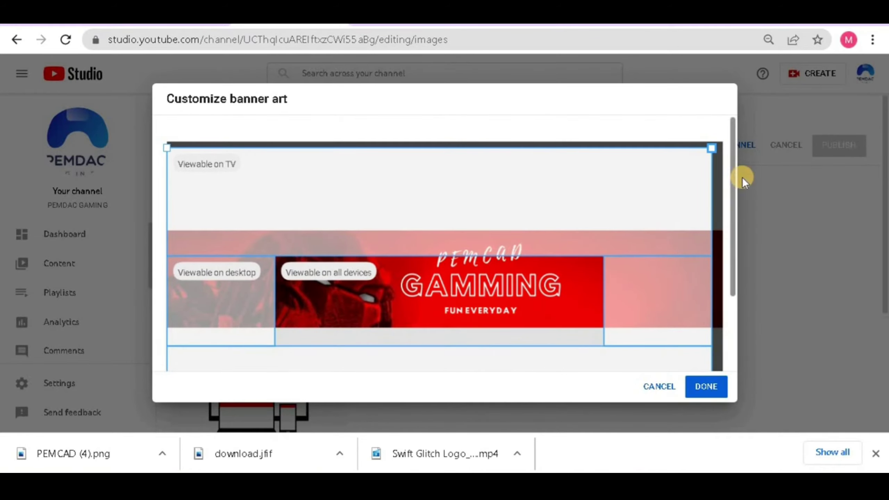
{"action": "left_click_drag", "start_coordinate": [720, 147], "coordinate": [655, 206]}
{"action": "left_click_drag", "start_coordinate": [505, 322], "coordinate": [545, 294]}
{"action": "left_click_drag", "start_coordinate": [691, 145], "coordinate": [712, 151]}
{"action": "left_click", "coordinate": [707, 386]}
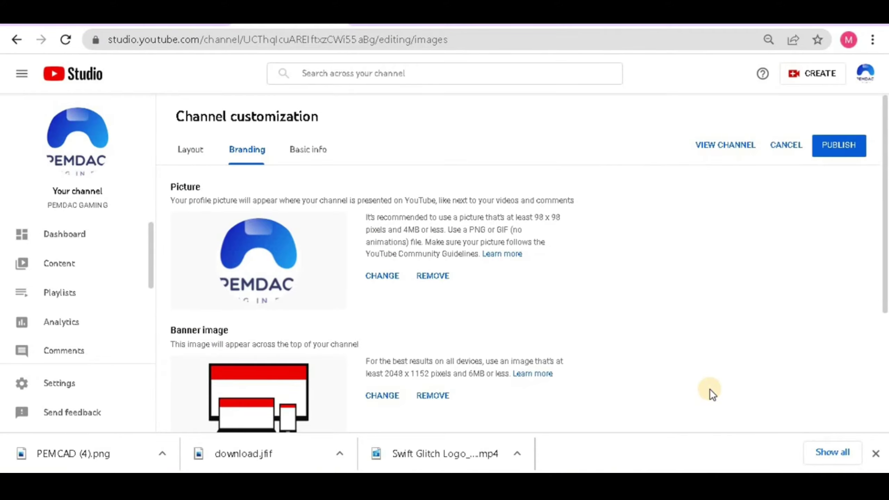
Add the pemdac _free-file logo image as the video watermark
{"action": "scroll", "coordinate": [539, 340], "scroll_direction": "down", "scroll_amount": 5}
{"action": "left_click", "coordinate": [378, 372]}
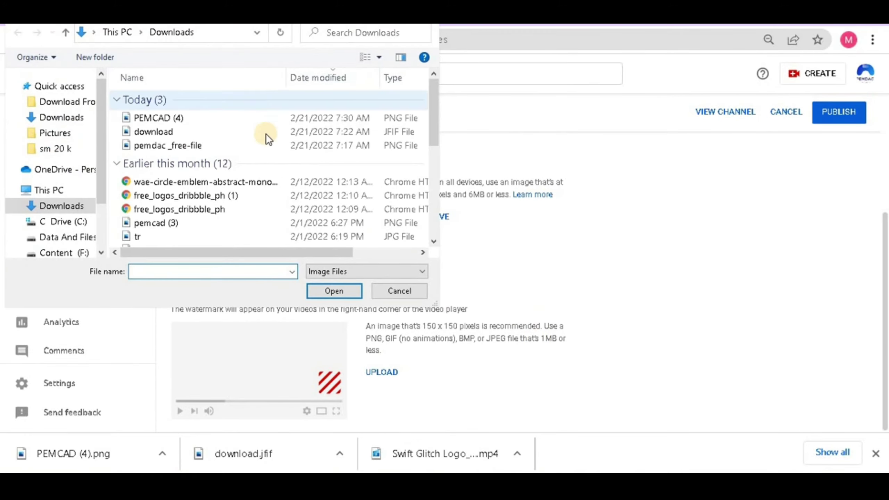
{"action": "left_click", "coordinate": [254, 145]}
{"action": "left_click", "coordinate": [343, 290]}
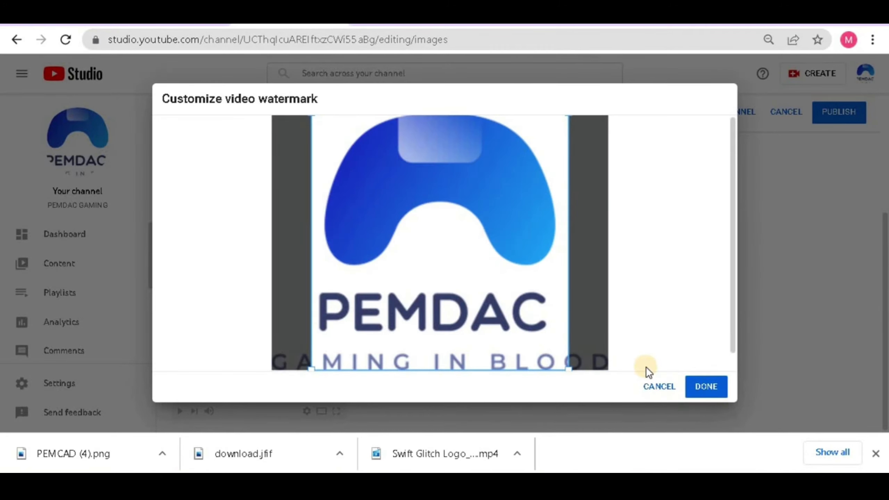
{"action": "key", "text": "ctrl+minus"}
{"action": "key", "text": "ctrl+minus"}
{"action": "left_click", "coordinate": [662, 380]}
Publish the branding changes and start creating a new video upload
{"action": "scroll", "coordinate": [532, 322], "scroll_direction": "up", "scroll_amount": 3}
{"action": "left_click", "coordinate": [840, 131]}
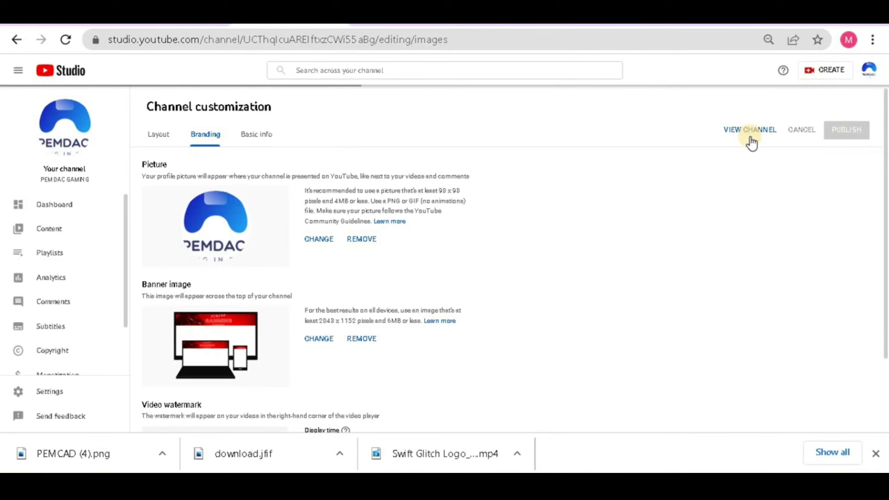
{"action": "left_click", "coordinate": [803, 78]}
{"action": "left_click", "coordinate": [784, 98]}
{"action": "left_click", "coordinate": [456, 336]}
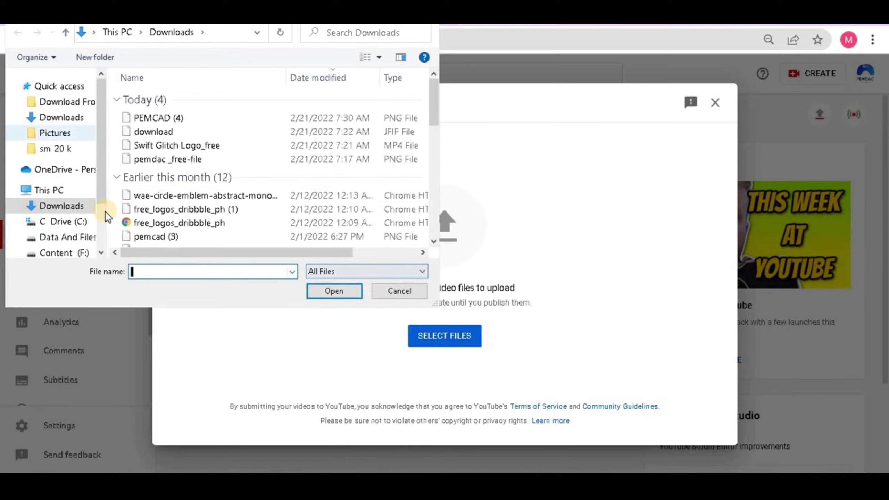
{"action": "double_click", "coordinate": [154, 132]}
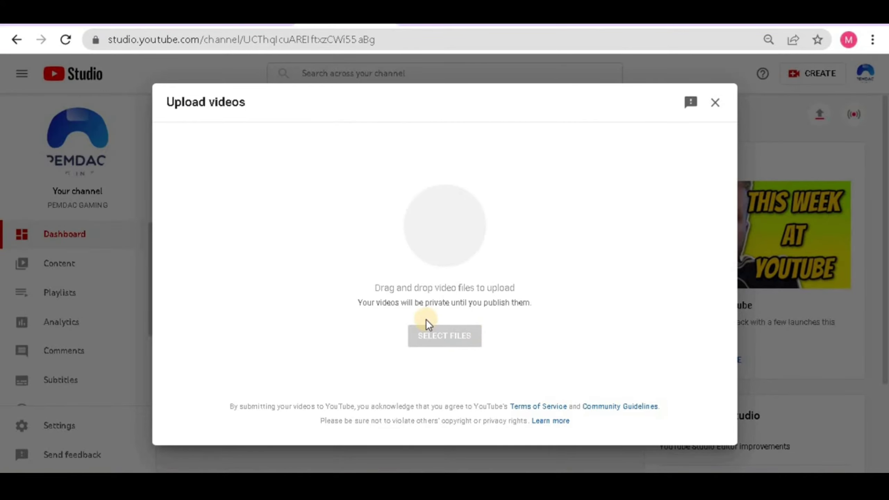
{"action": "triple_click", "coordinate": [281, 242]}
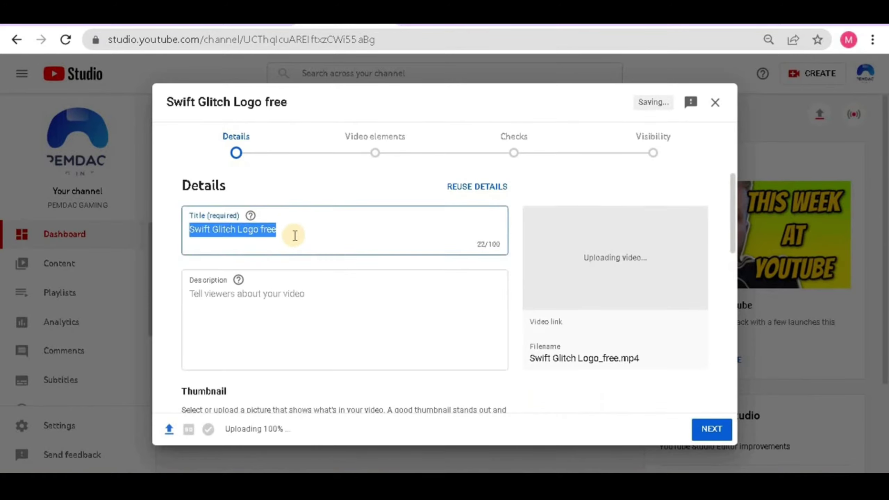
{"action": "key", "text": "BackSpace"}
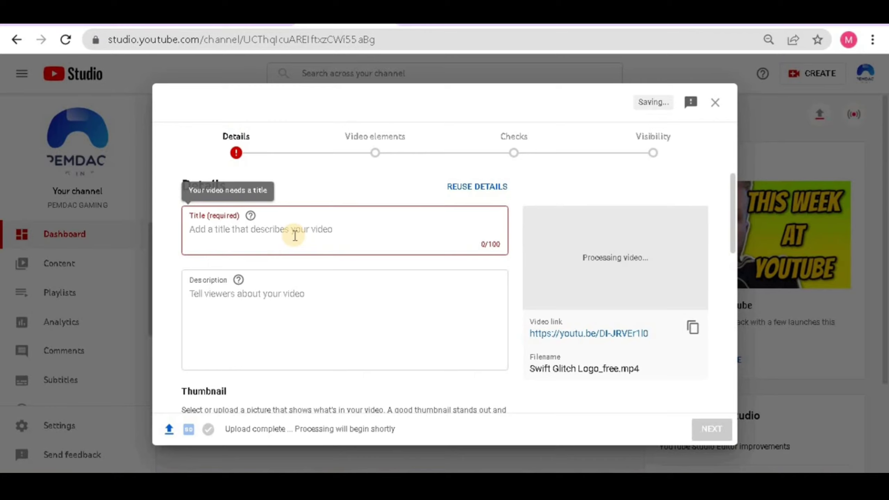
{"action": "type", "text": "L"}
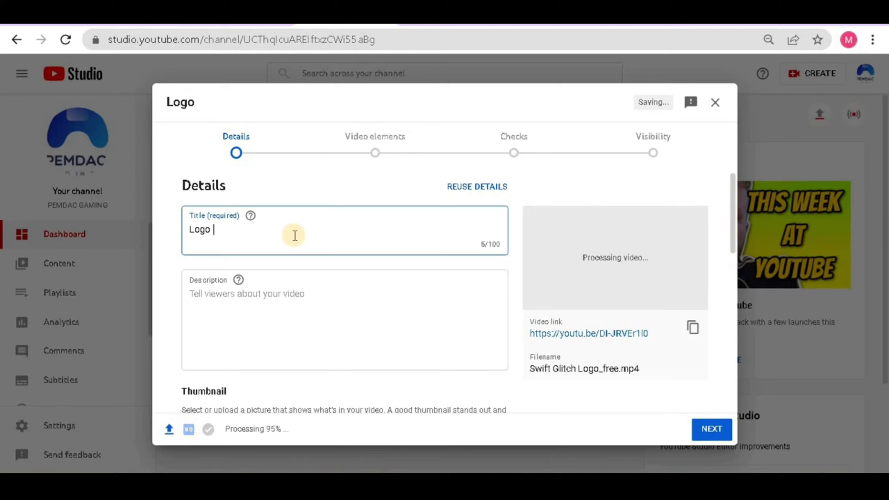
{"action": "type", "text": "ogo  and "}
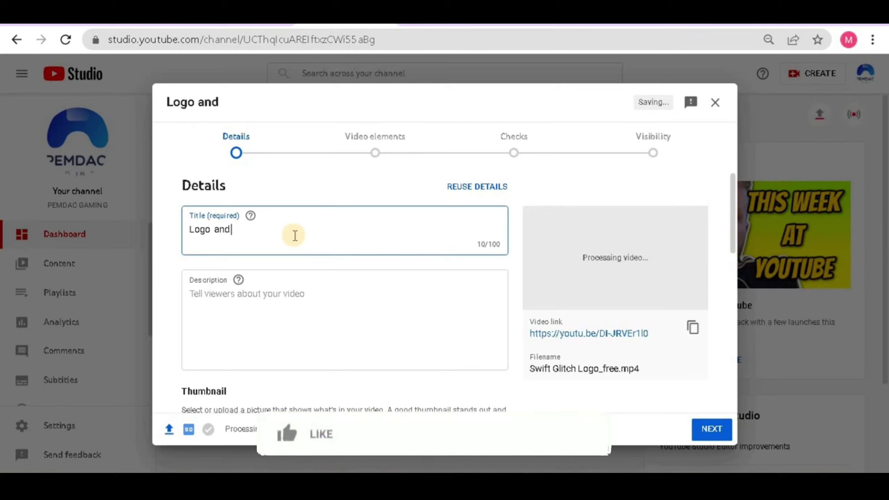
{"action": "type", "text": "int"}
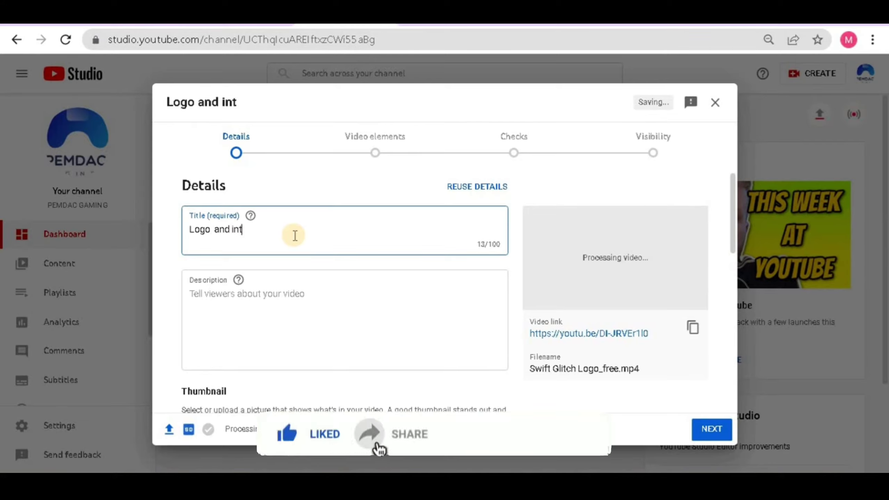
{"action": "type", "text": "ro mad"}
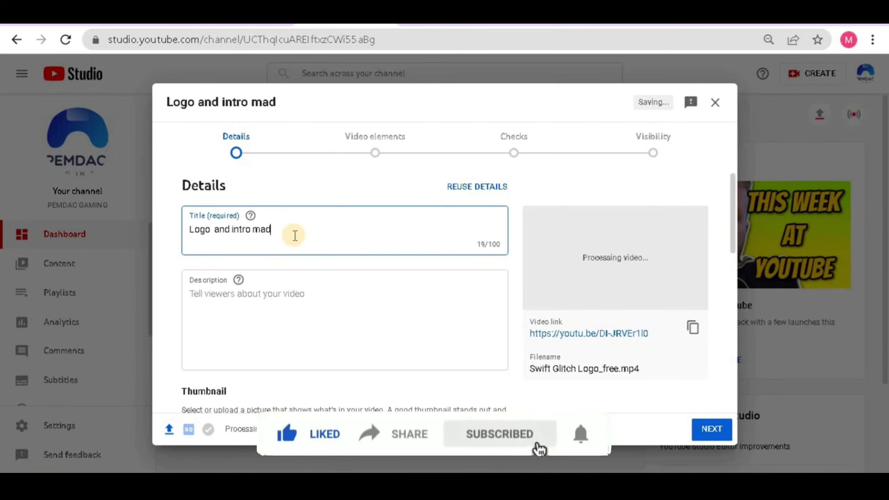
{"action": "type", "text": "e fo"}
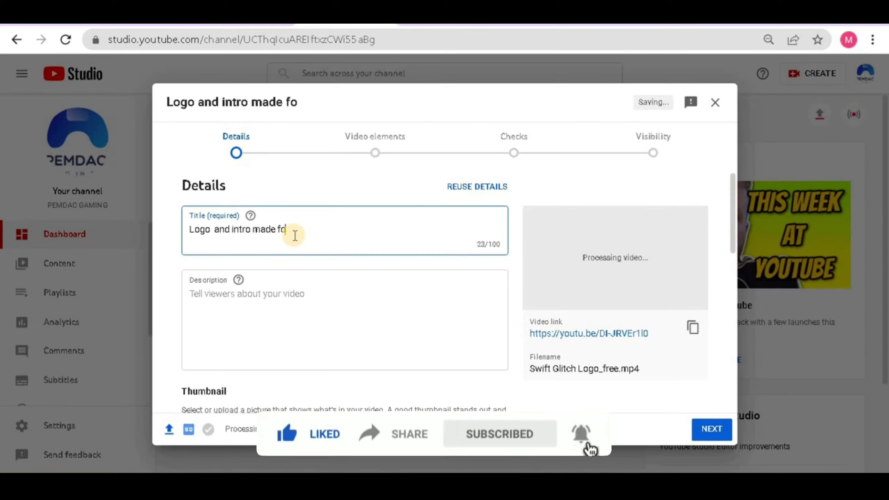
{"action": "type", "text": "r f"}
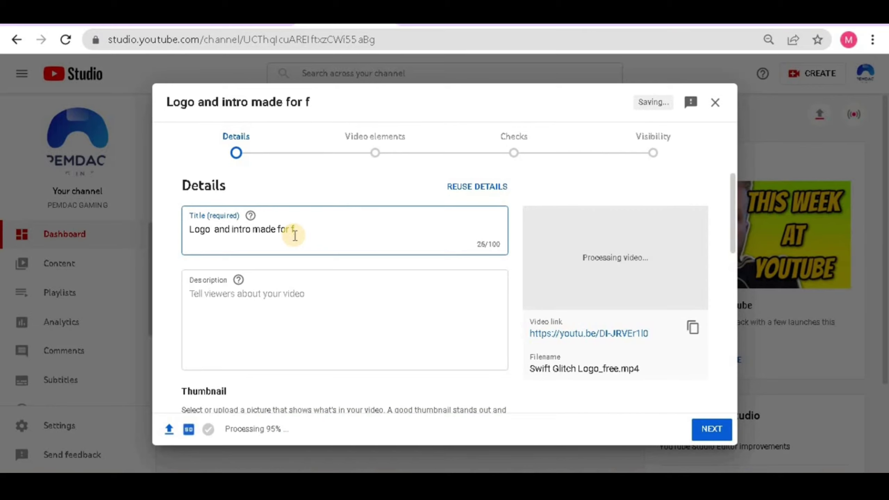
{"action": "type", "text": "ree }"}
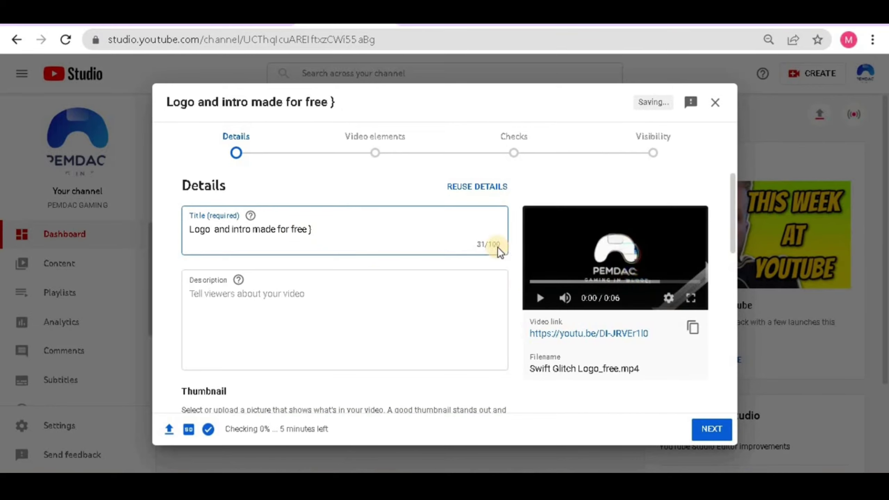
{"action": "left_click", "coordinate": [350, 295]}
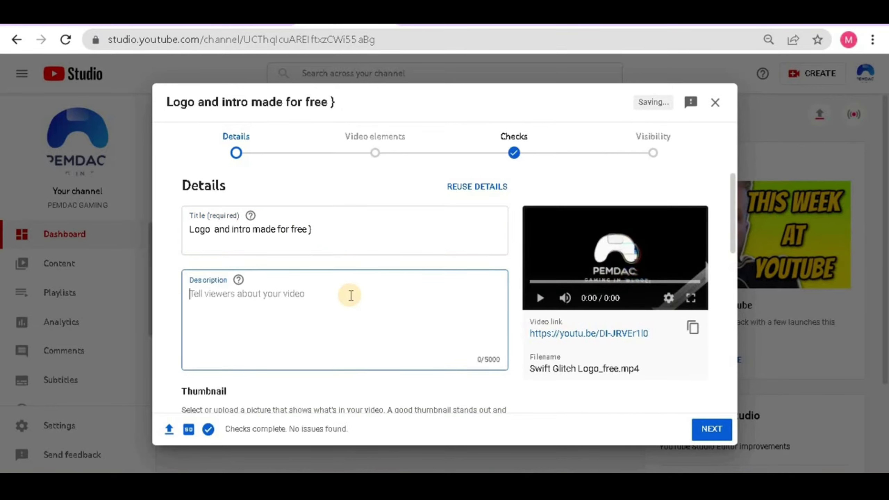
{"action": "type", "text": "p"}
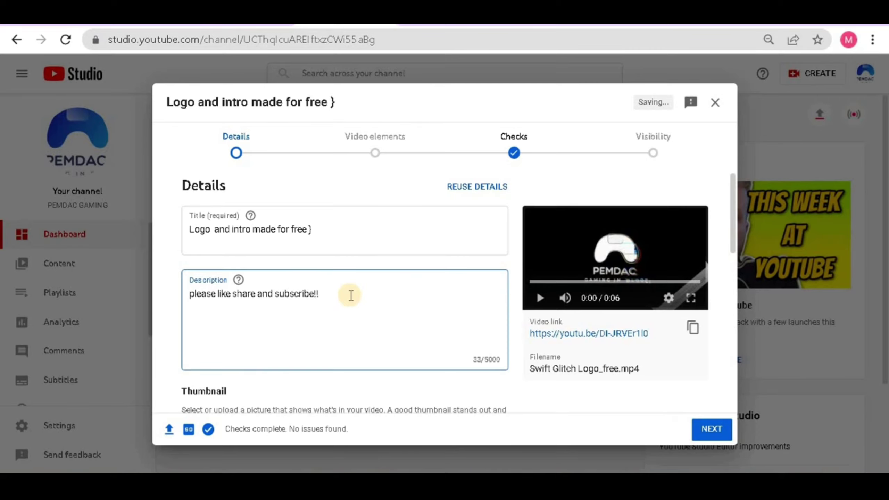
{"action": "scroll", "coordinate": [350, 296], "scroll_direction": "down", "scroll_amount": 5}
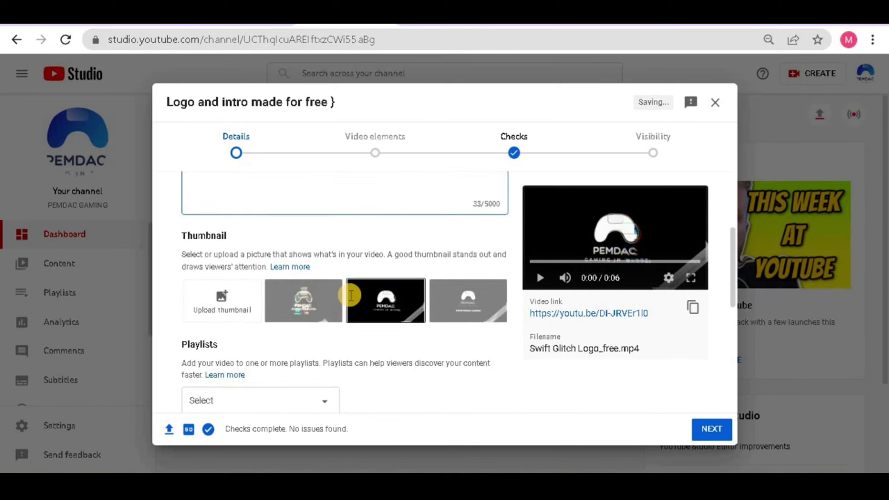
{"action": "left_click", "coordinate": [306, 286]}
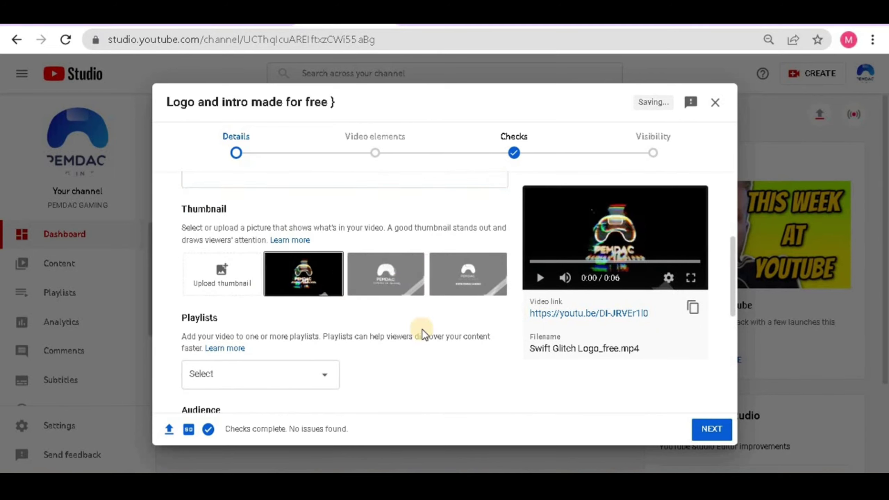
{"action": "left_click", "coordinate": [363, 282]}
{"action": "left_click", "coordinate": [282, 286]}
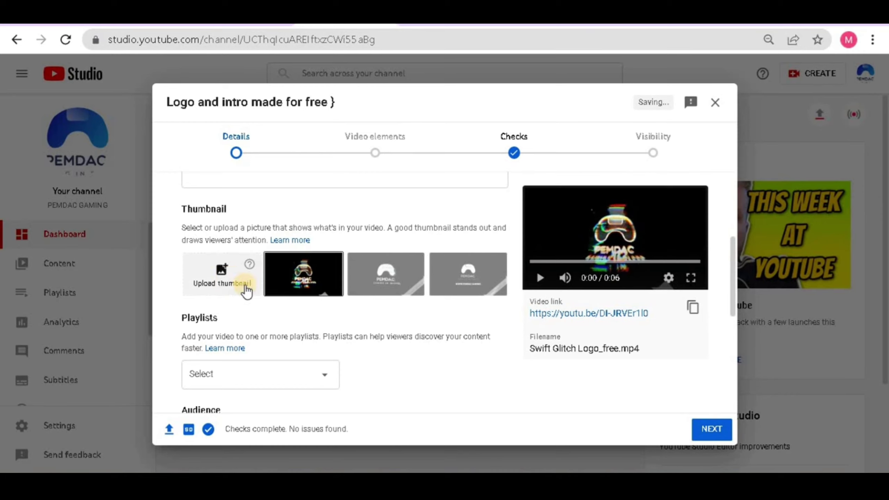
{"action": "left_click", "coordinate": [309, 374]}
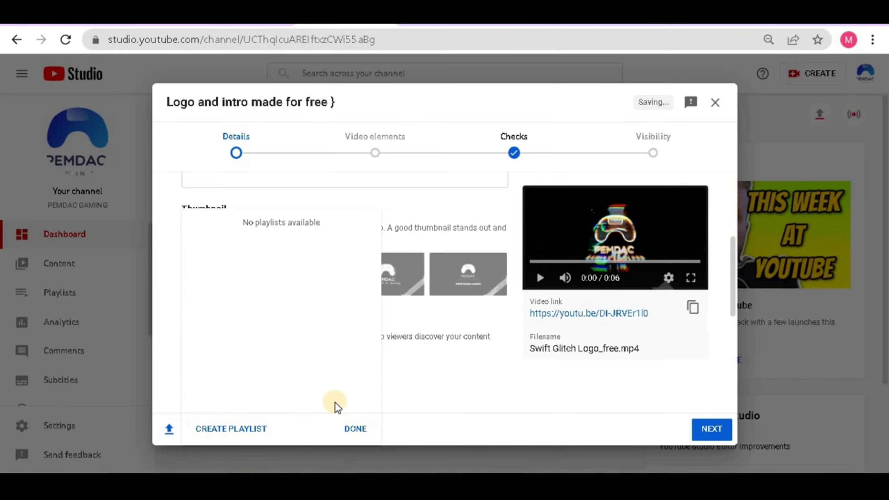
{"action": "left_click", "coordinate": [354, 428]}
{"action": "scroll", "coordinate": [456, 353], "scroll_direction": "down", "scroll_amount": 6}
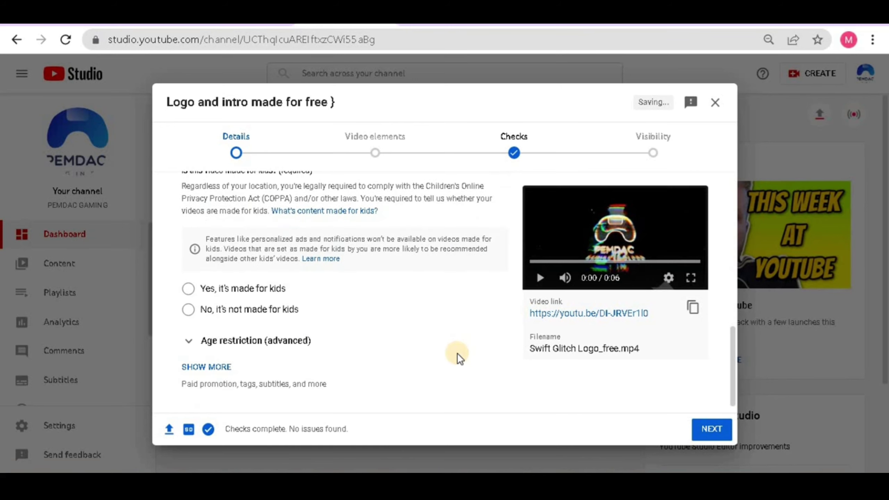
{"action": "left_click", "coordinate": [189, 298]}
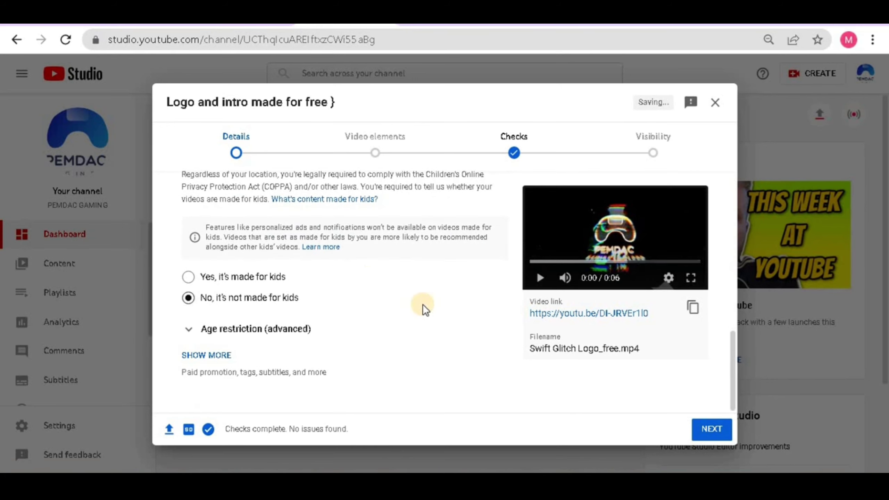
{"action": "left_click", "coordinate": [195, 355]}
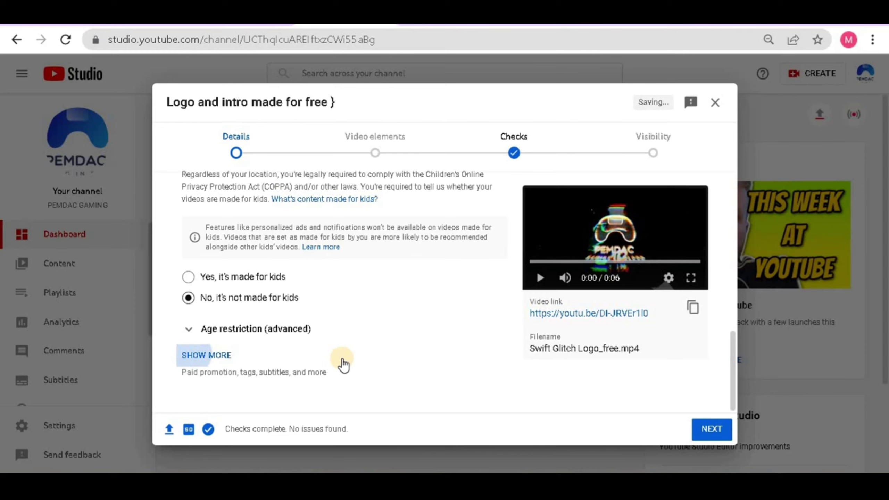
{"action": "scroll", "coordinate": [342, 359], "scroll_direction": "down", "scroll_amount": 8}
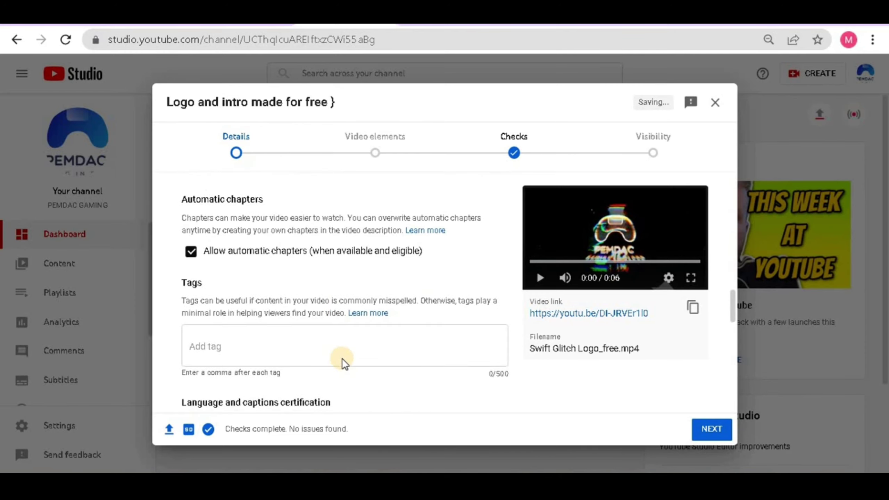
{"action": "left_click", "coordinate": [263, 349]}
{"action": "type", "text": "pe"}
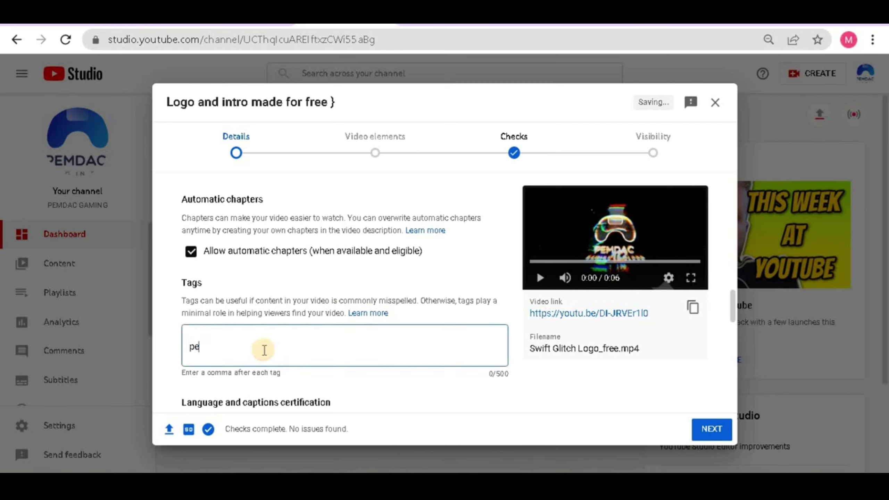
{"action": "type", "text": "mdac ga"}
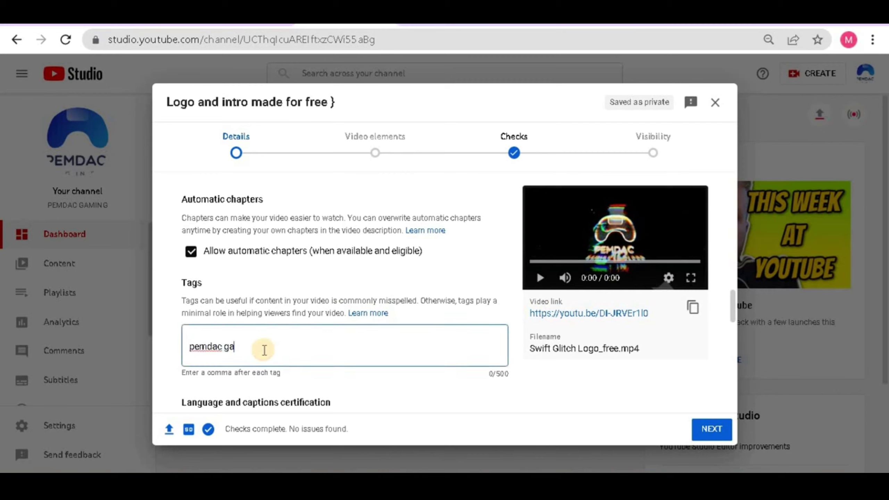
{"action": "type", "text": "ming,logo"}
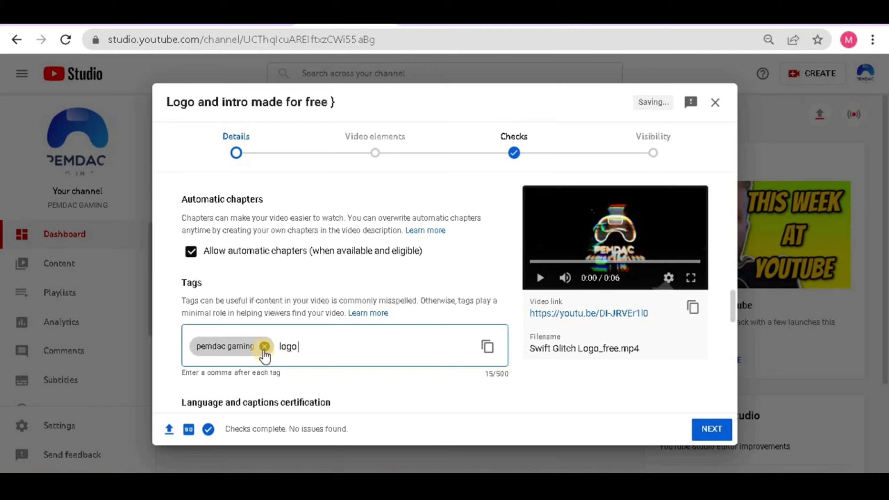
{"action": "type", "text": " glitch ,"}
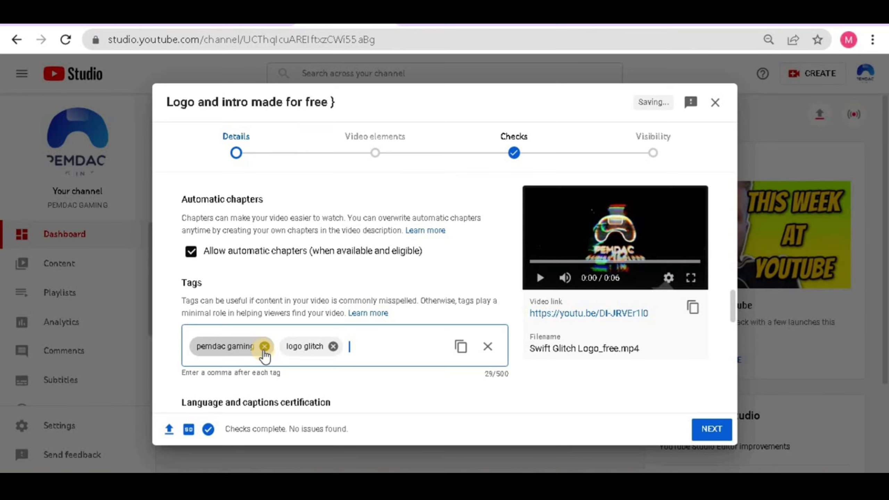
{"action": "left_click", "coordinate": [712, 430]}
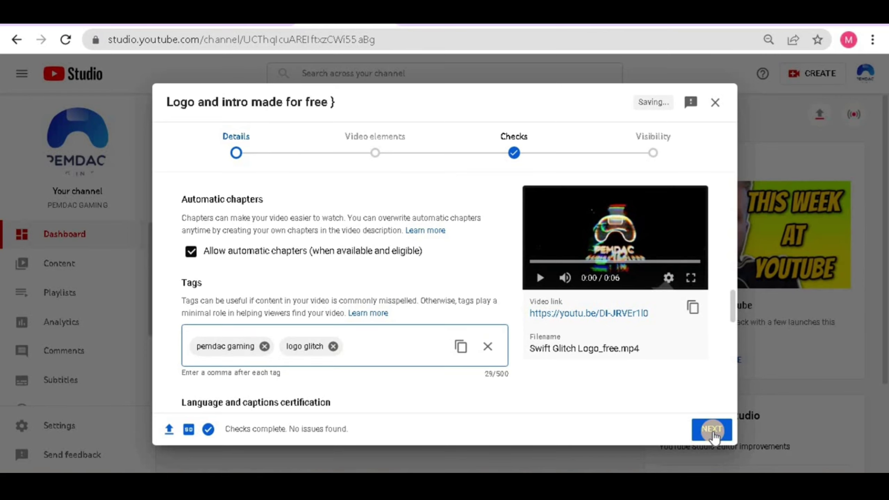
{"action": "left_click", "coordinate": [711, 429]}
{"action": "left_click", "coordinate": [217, 345]}
{"action": "left_click", "coordinate": [699, 434]}
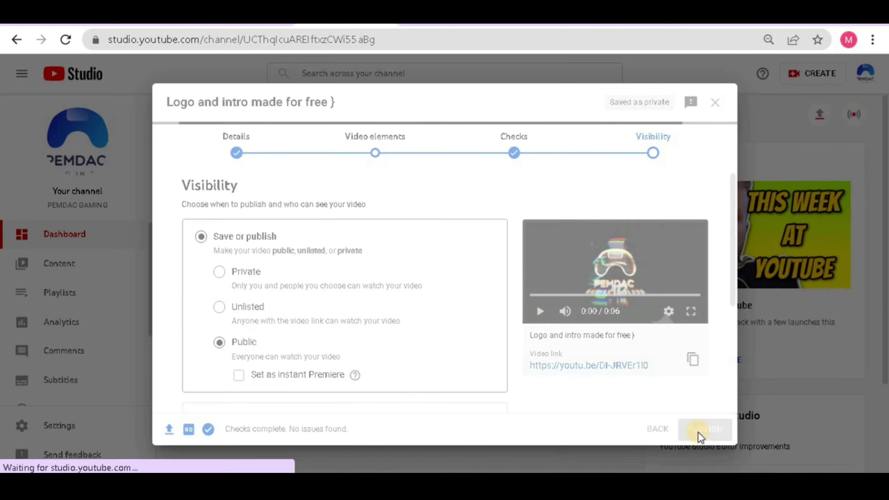
{"action": "left_click", "coordinate": [573, 383]}
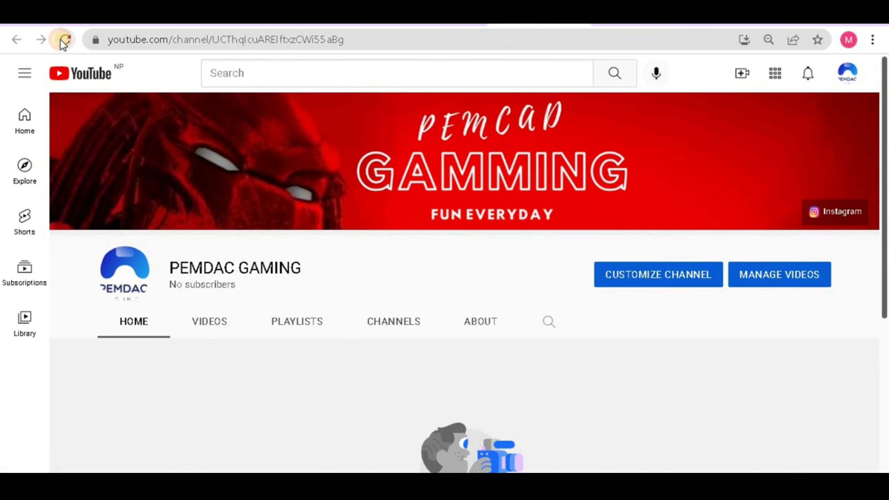